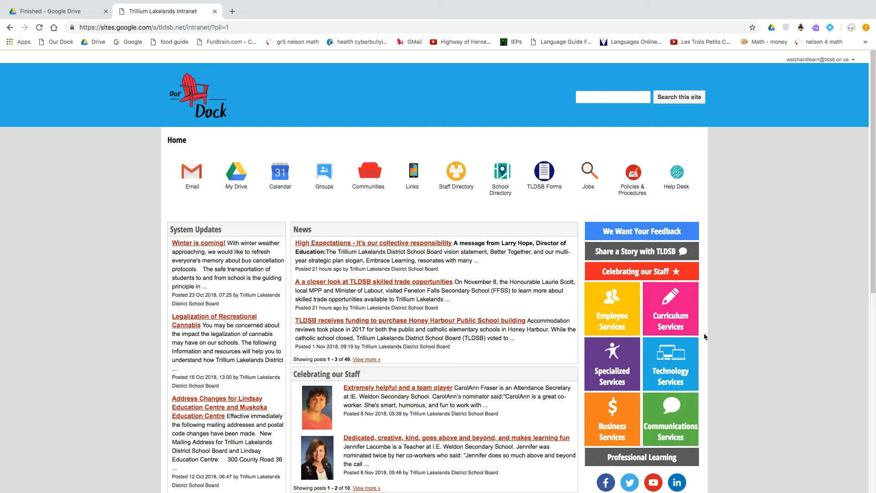
Step: Go to the Read&Write page among the Google Suite resources of Technology Services
click(675, 365)
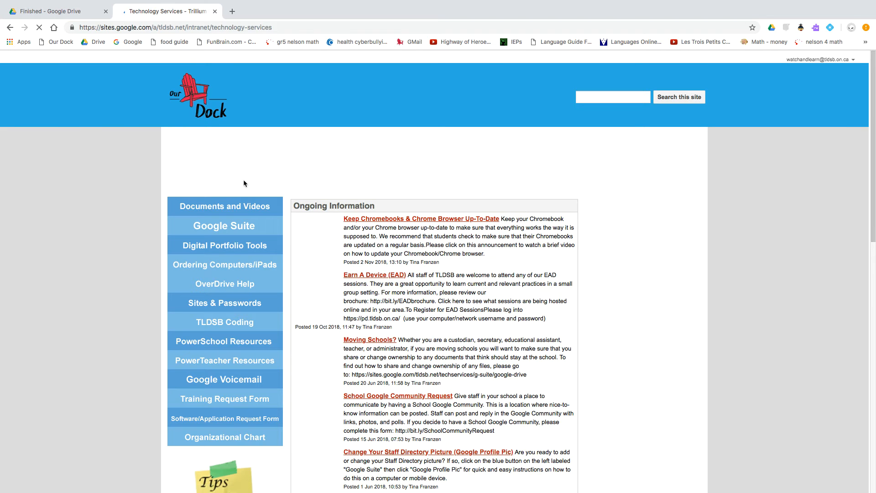
click(235, 227)
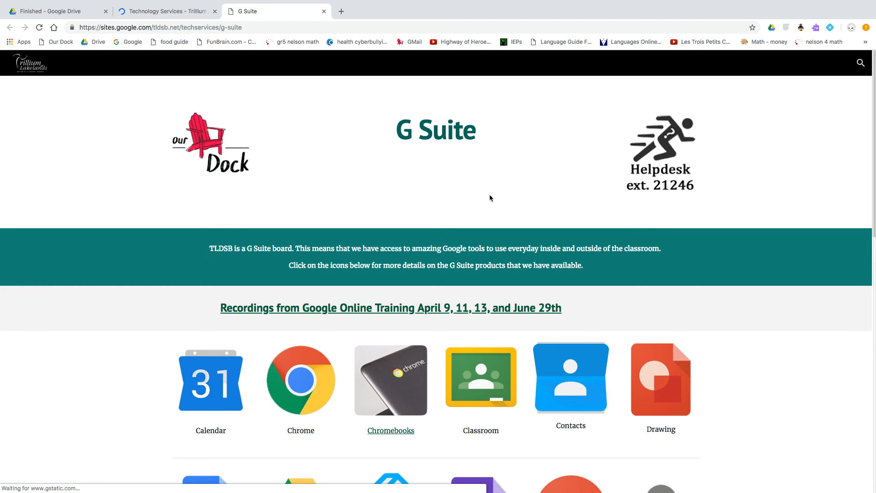
scroll(495, 201, down, 3)
scroll(495, 203, down, 10)
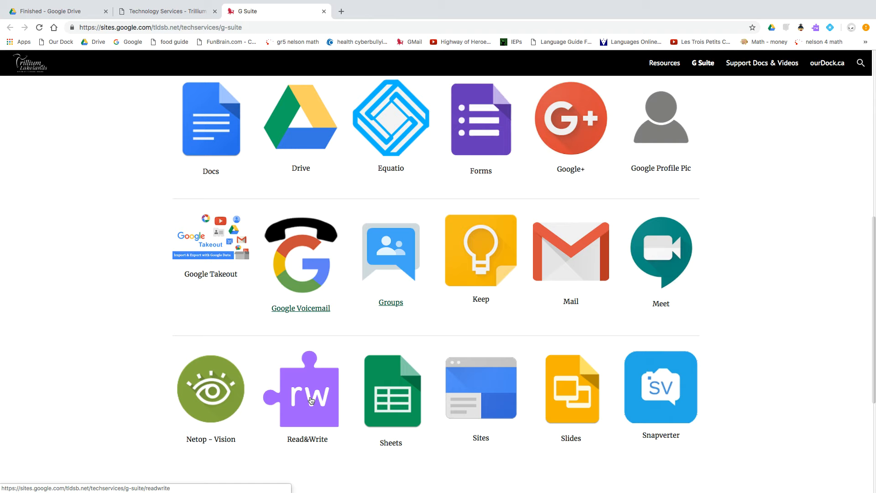
click(312, 395)
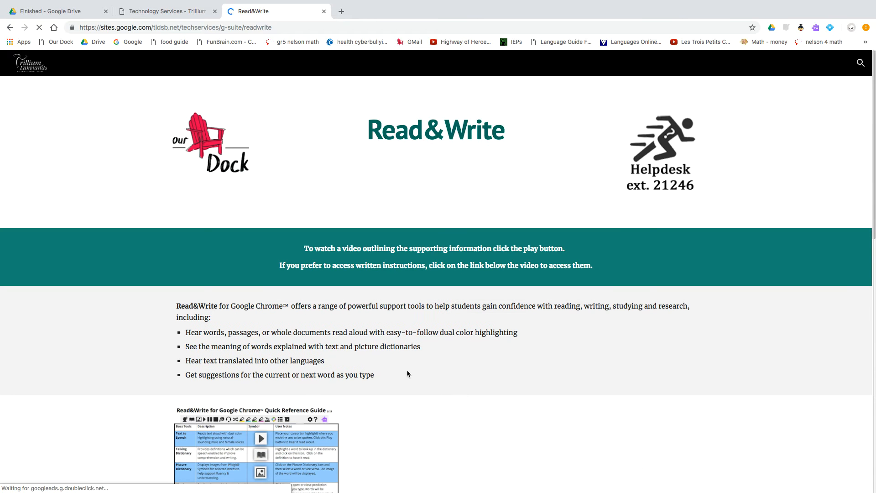
Step: Follow the pdf.texthelp.com link on the Read&Write page to reach the PDF Reader installation page
scroll(437, 342, down, 3)
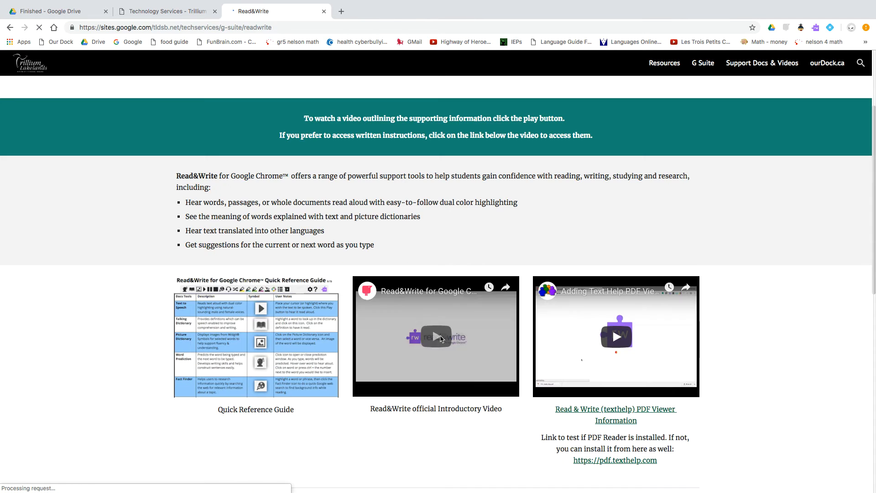
scroll(441, 338, down, 1)
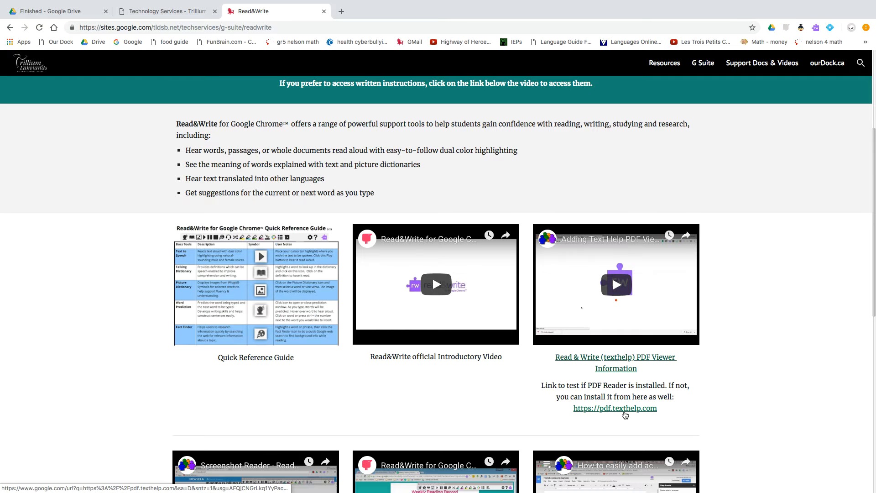
scroll(625, 413, down, 1)
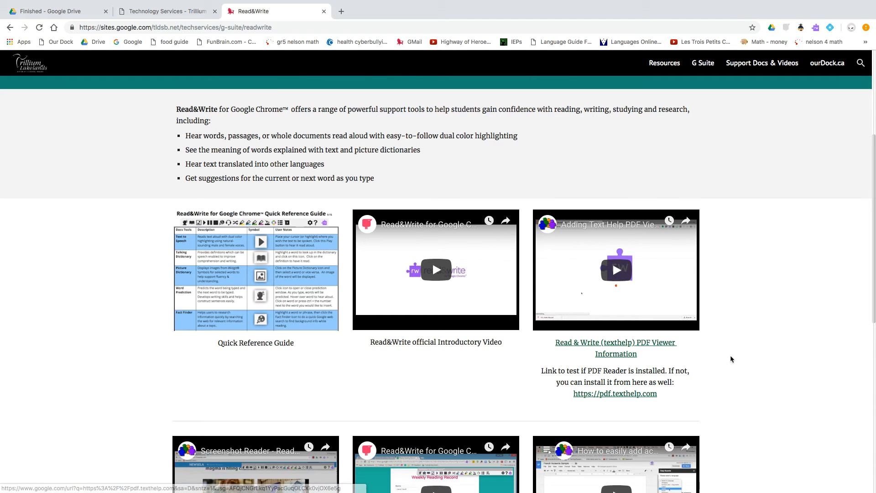
click(625, 399)
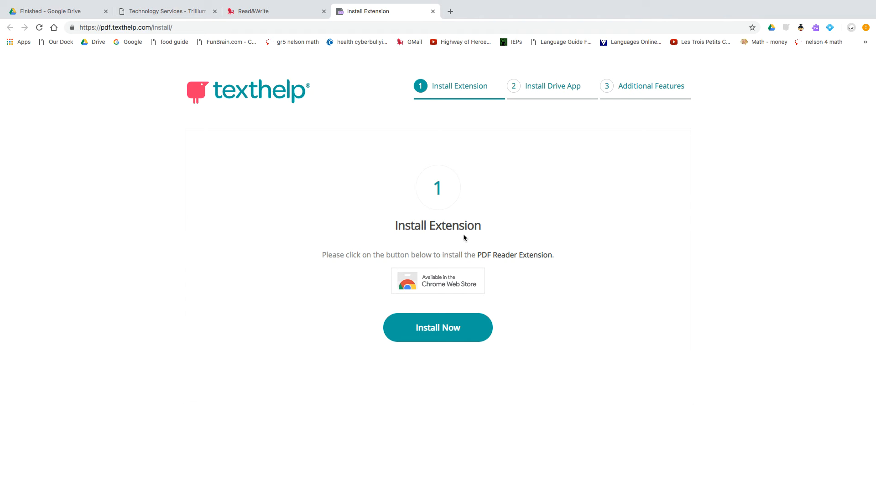
Step: Install the Texthelp PDF Reader extension from the Chrome Web Store and close the PDF Reader Dashboard page
click(451, 335)
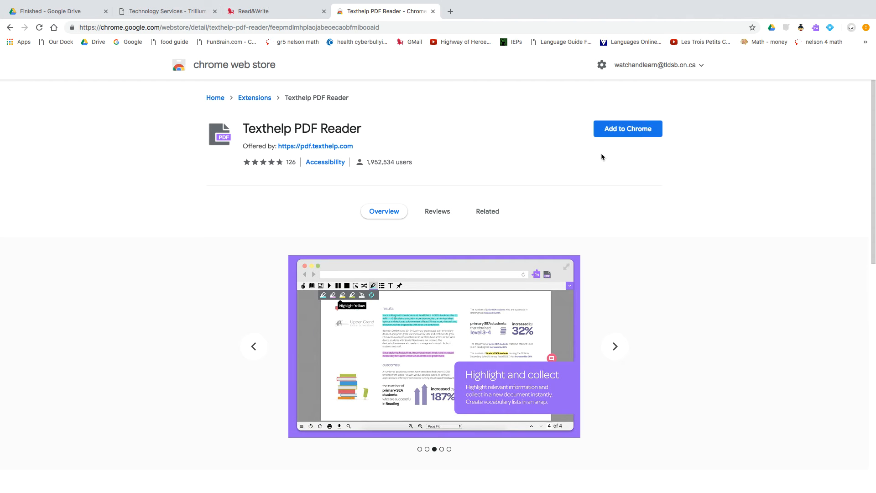
click(630, 134)
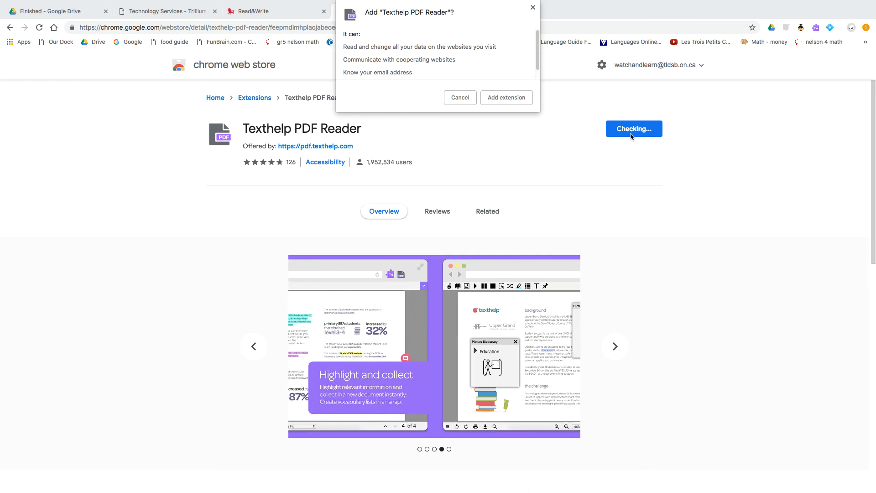
click(507, 98)
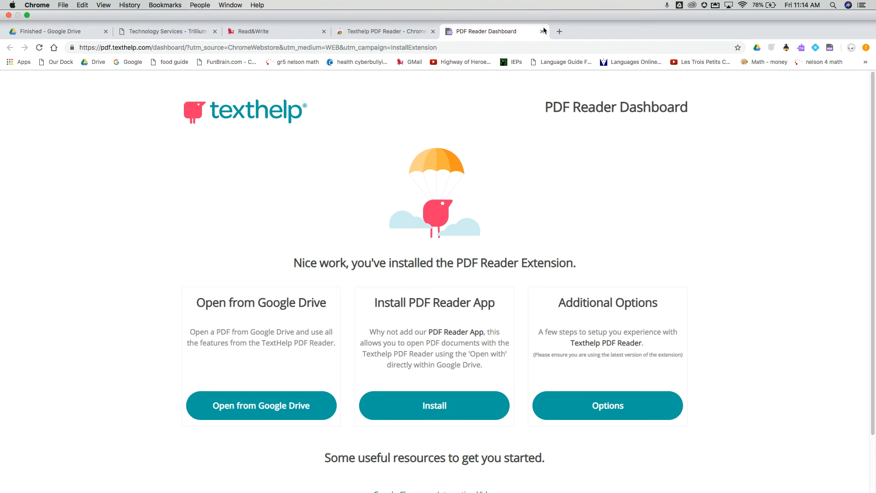
click(543, 31)
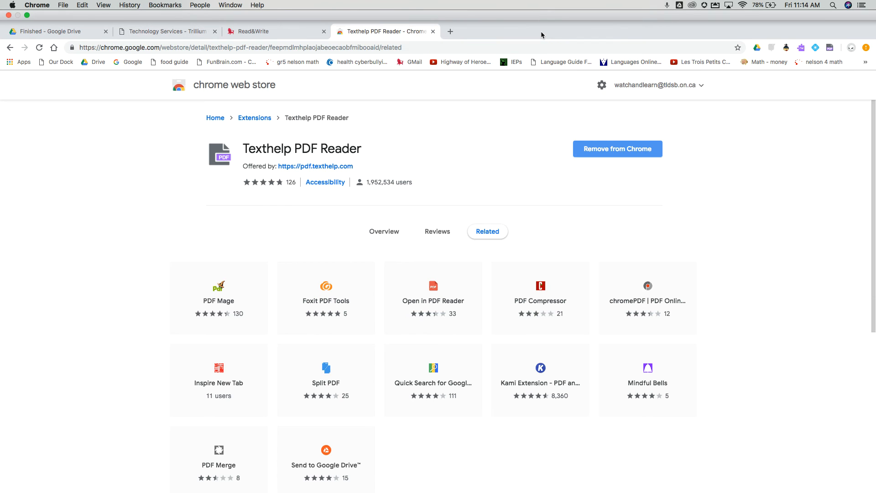
Step: Open IMG_0070.pdf from the Finished Drive folder with Read&Write for Google Chrome, allowing Texthelp PDF Reader access to the Student Training account
click(61, 32)
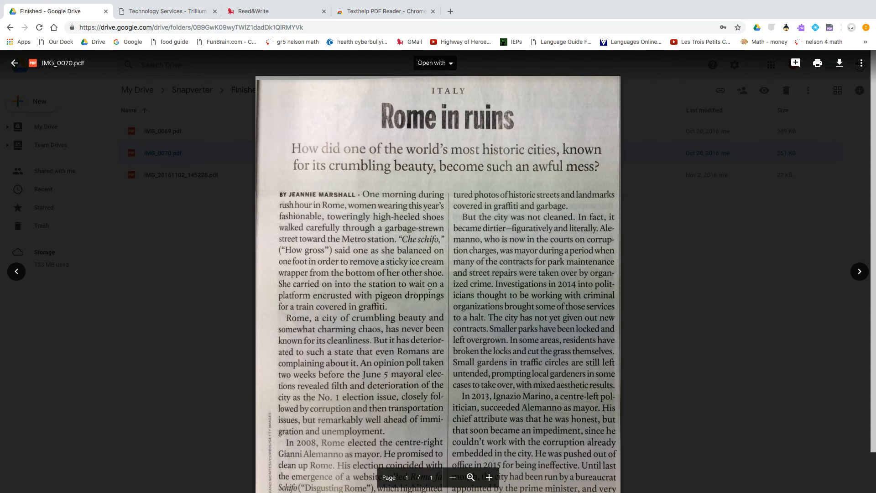
scroll(430, 286, down, 2)
scroll(435, 287, up, 2)
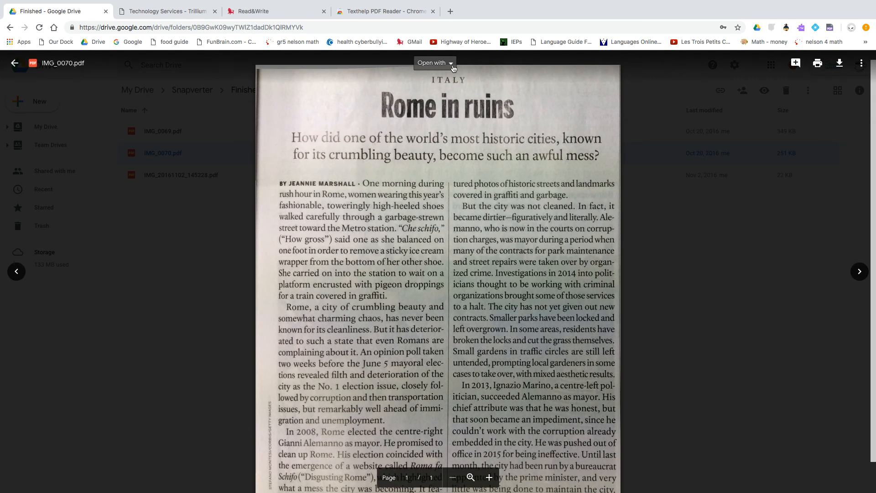
click(454, 67)
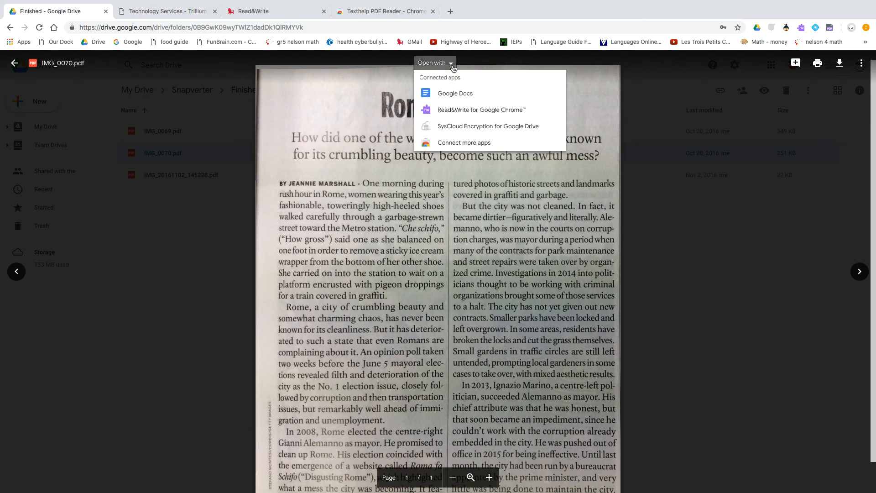
click(473, 115)
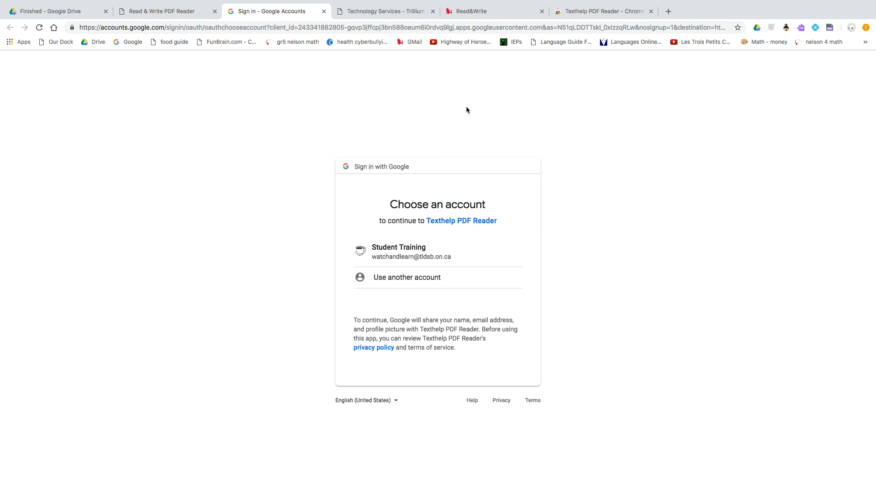
click(442, 256)
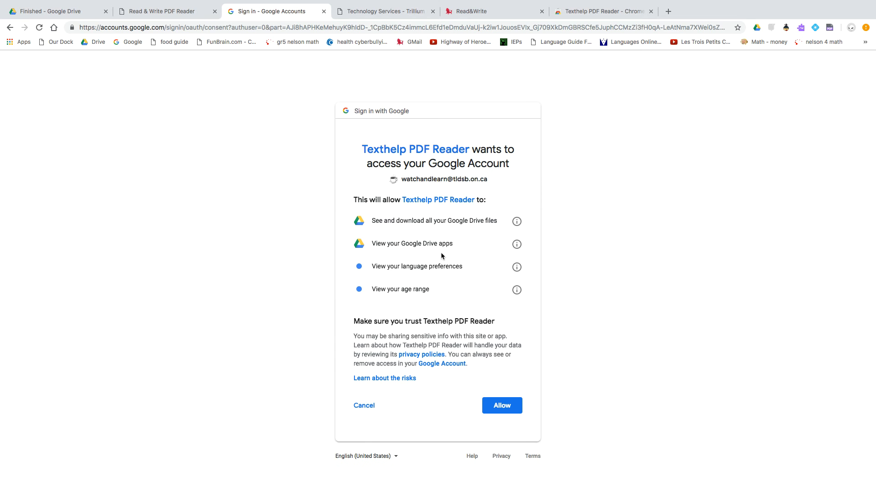
click(508, 401)
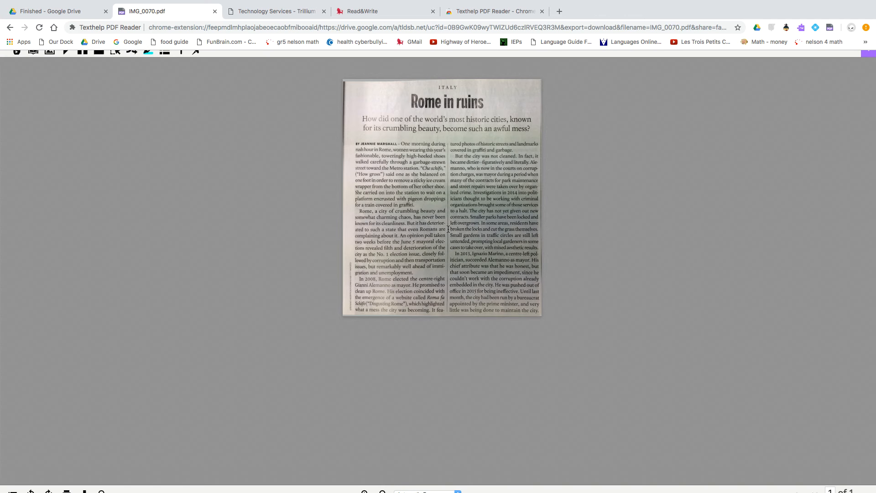
Step: Enlarge the PDF page to 250%
double_click(445, 210)
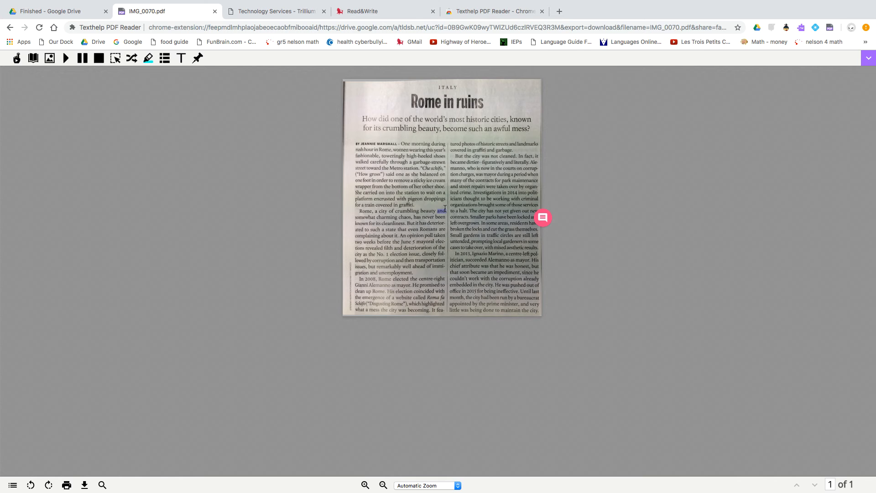
key(super+plus)
key(super+plus)
key(super+plus)
key(super+plus)
key(super+plus)
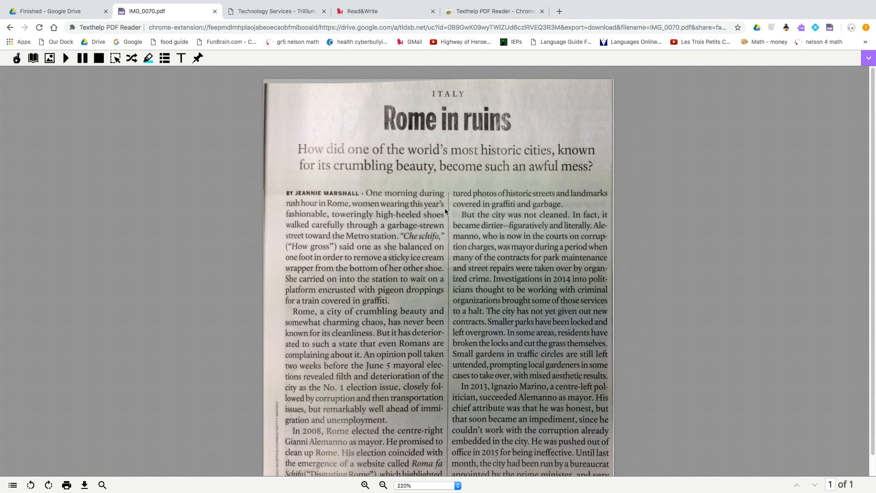
key(super+plus)
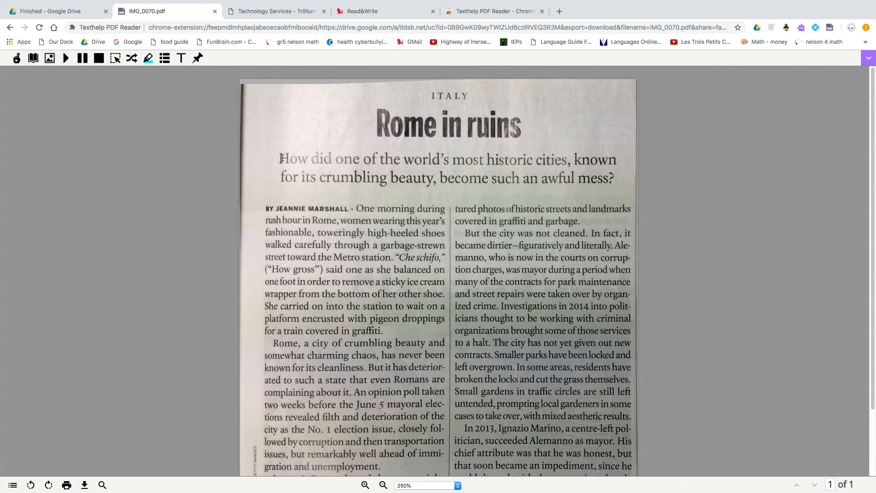
Step: Have the two-line subheading below "Rome in ruins" read aloud and stop the playback
drag(279, 157, 616, 180)
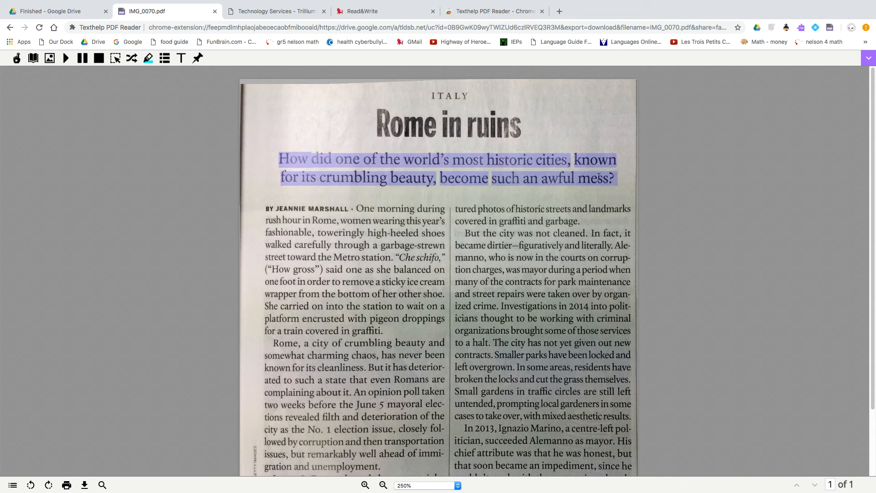
click(66, 59)
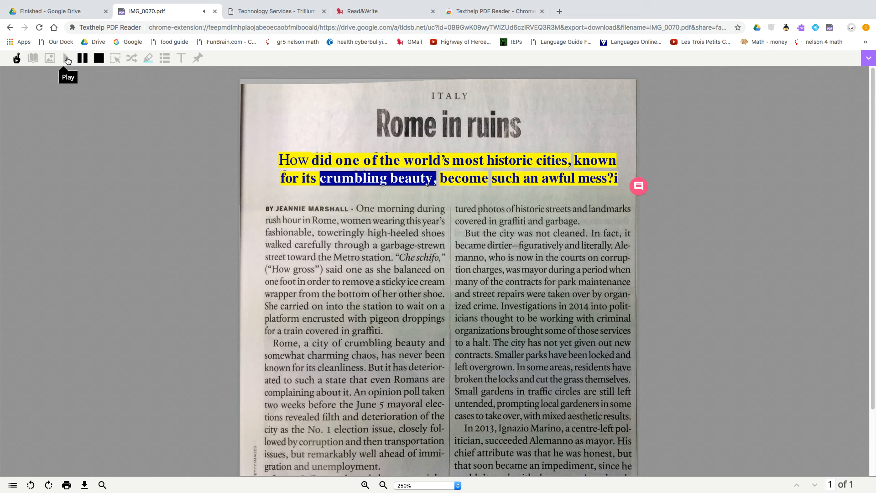
click(100, 59)
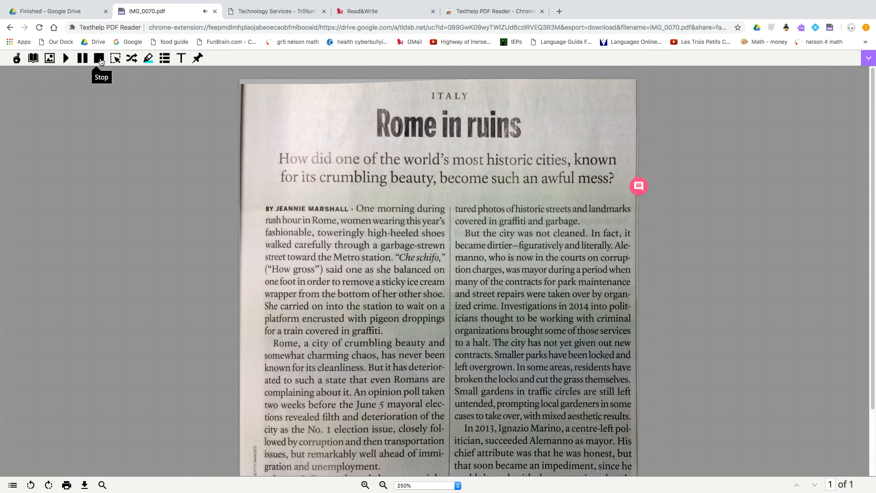
Step: Start a comment on the two-line subheading, cancel it without posting, and clear the text selection
drag(278, 156, 616, 180)
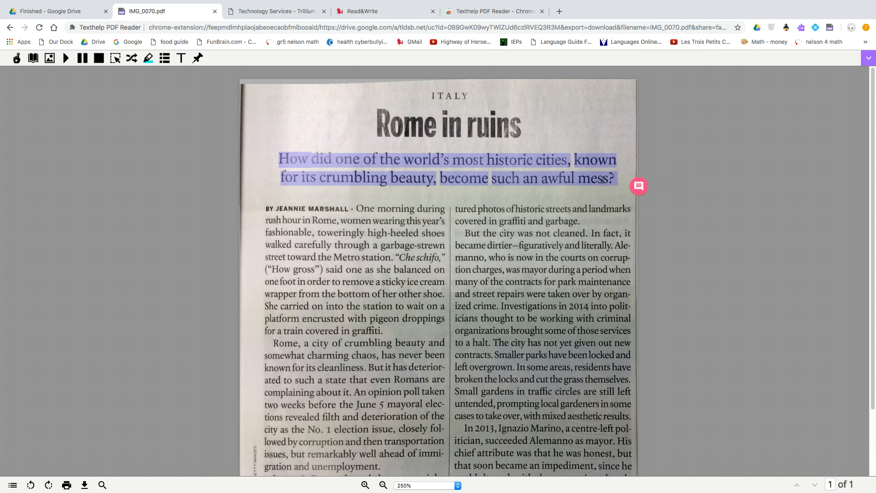
click(640, 190)
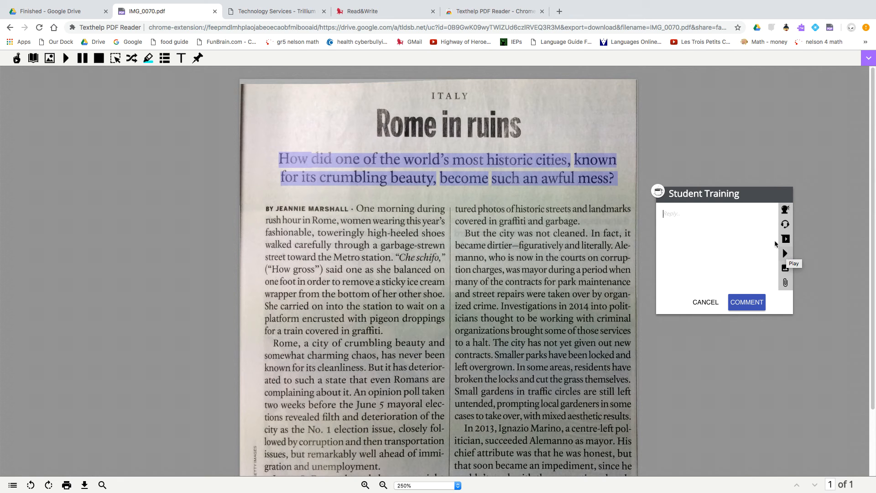
click(714, 302)
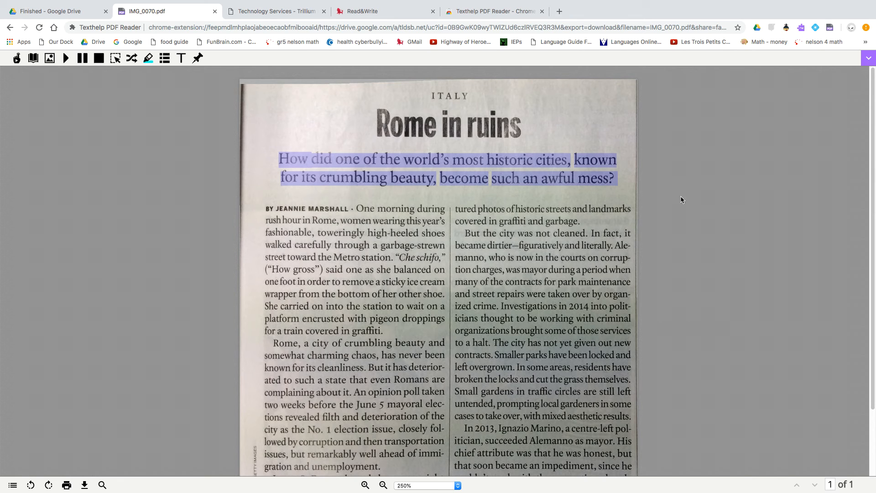
click(283, 144)
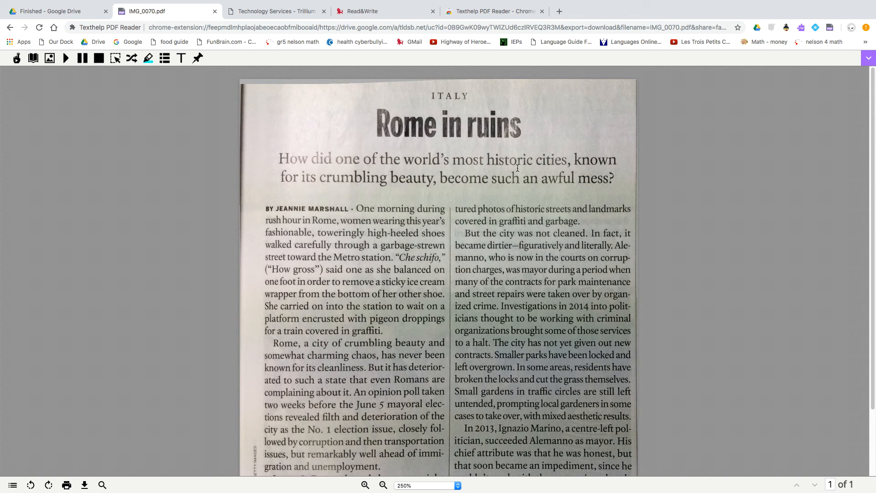
Step: Look up the word "historic" from the subheading in the Dictionary and close the definition window
double_click(532, 158)
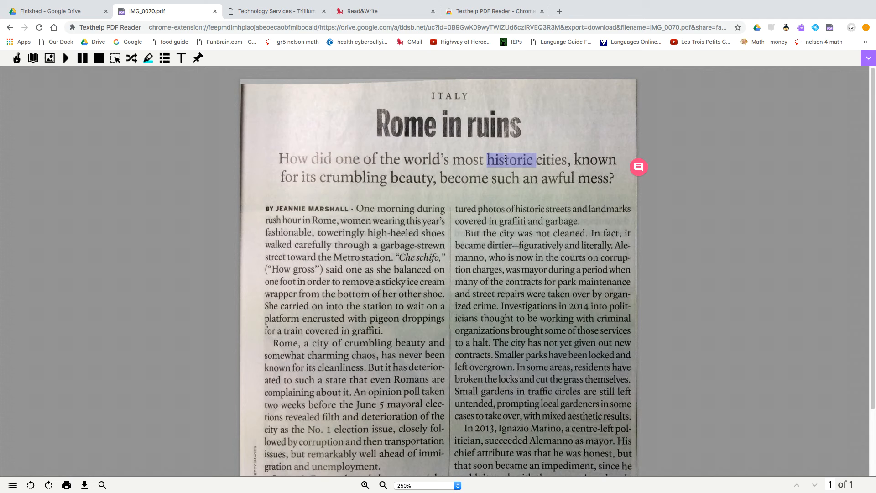
click(34, 58)
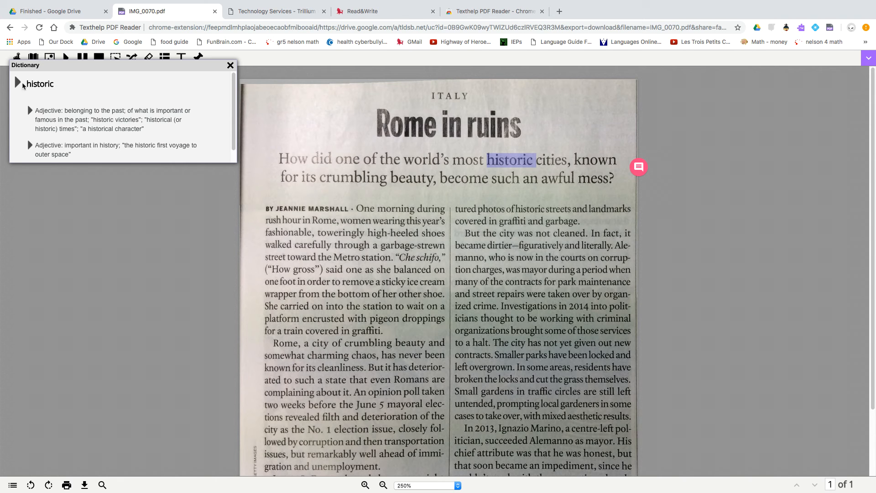
click(230, 66)
Step: Look up the word "world's" from the subheading in the Picture Dictionary, close it, and clear the selection
double_click(326, 173)
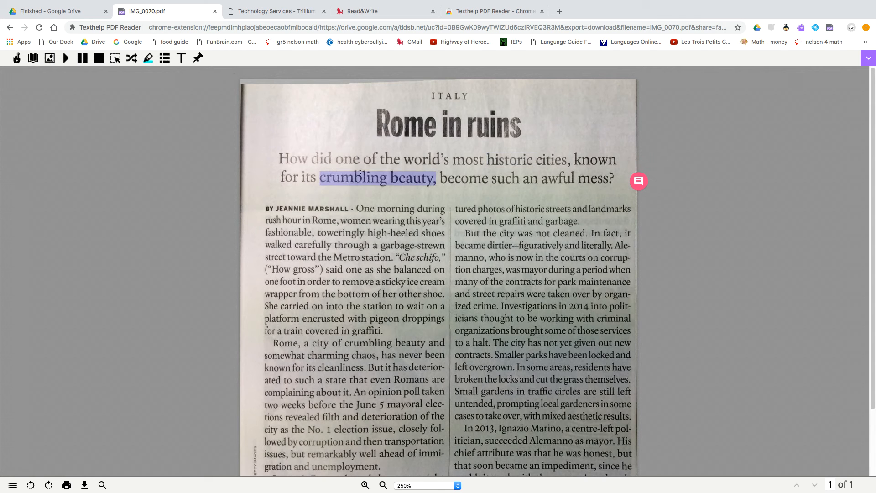
double_click(439, 157)
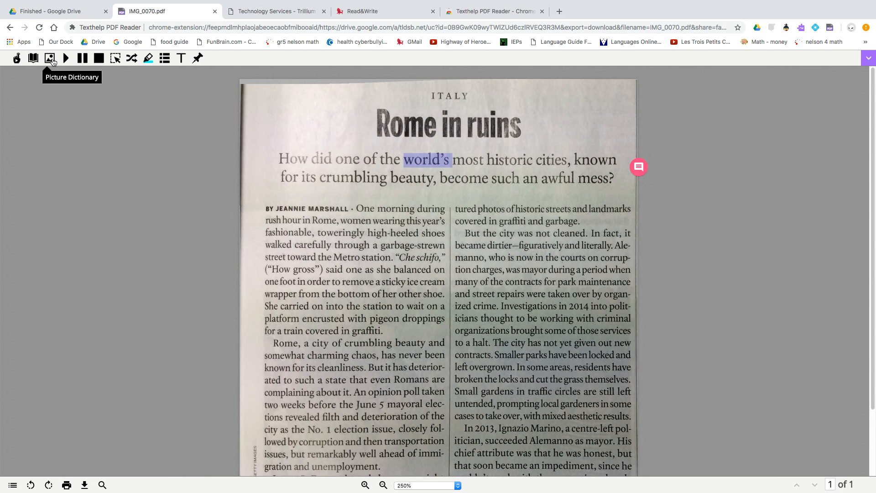
click(50, 58)
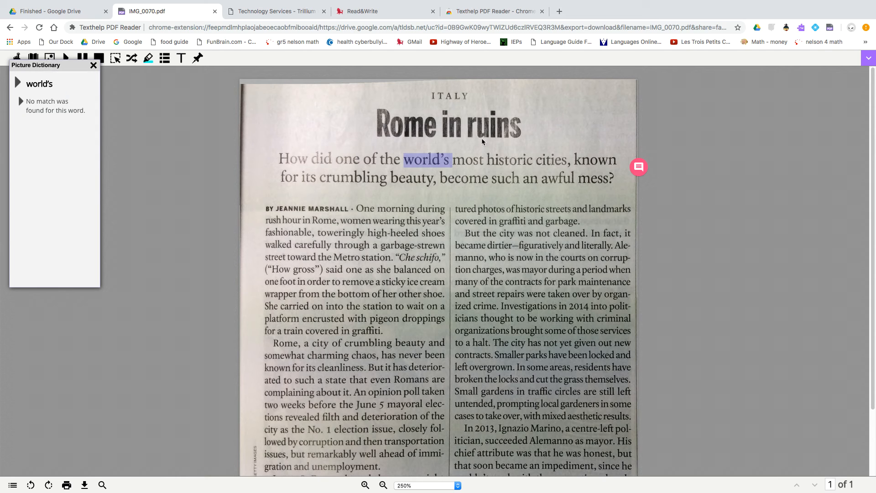
click(94, 66)
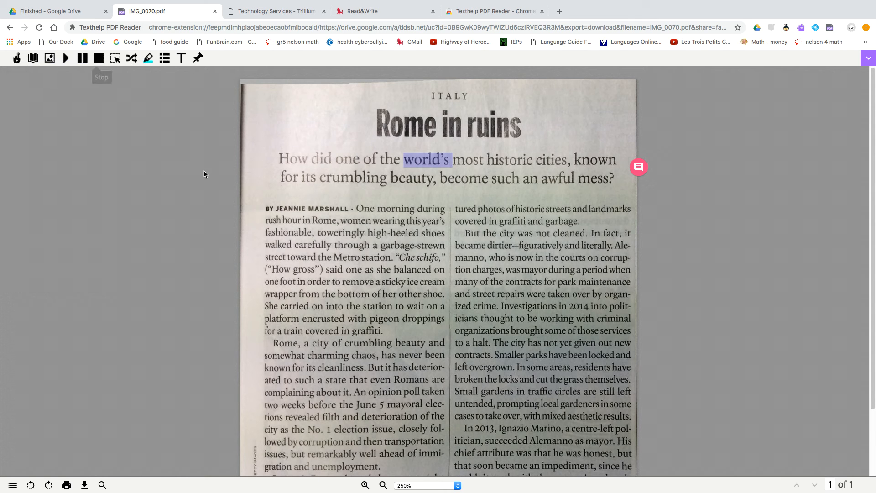
click(340, 210)
click(354, 222)
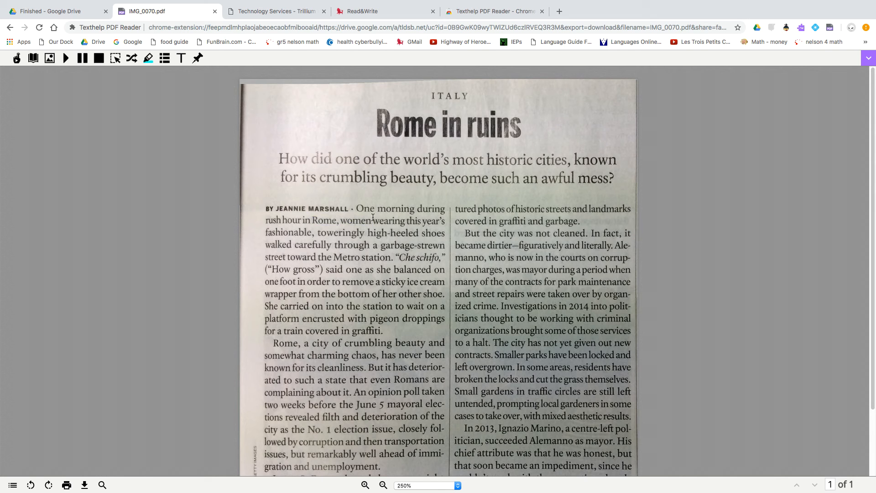
Step: Look up the word "garbage" from the article's second column in the Picture Dictionary and close its window
click(374, 222)
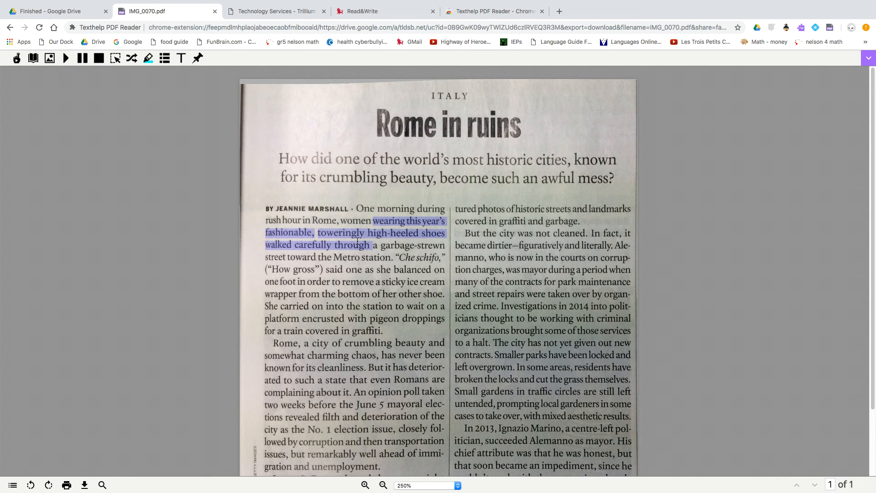
click(341, 220)
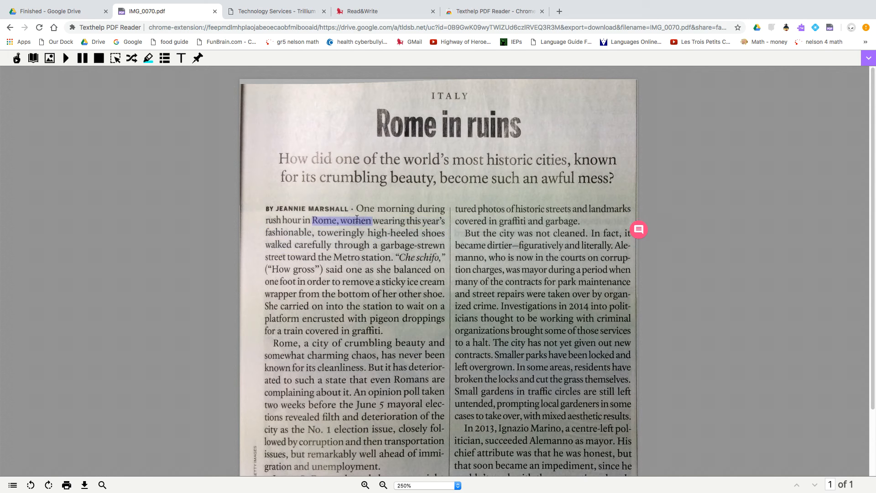
click(352, 245)
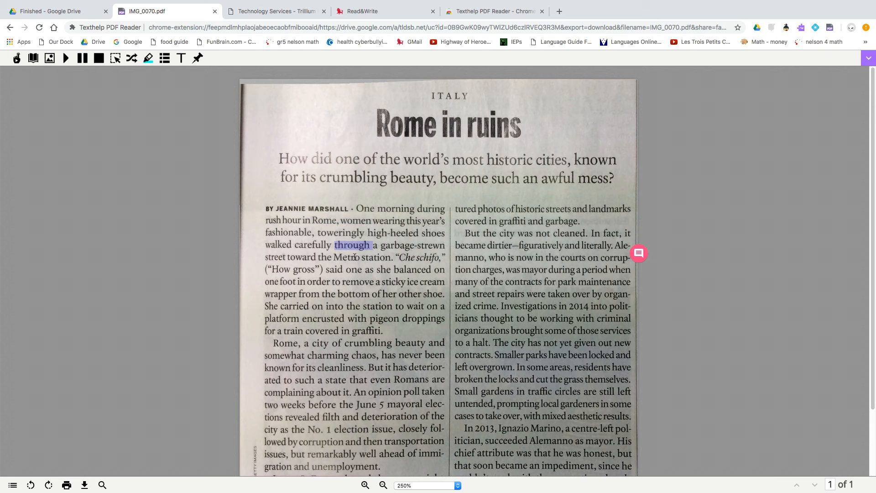
click(345, 219)
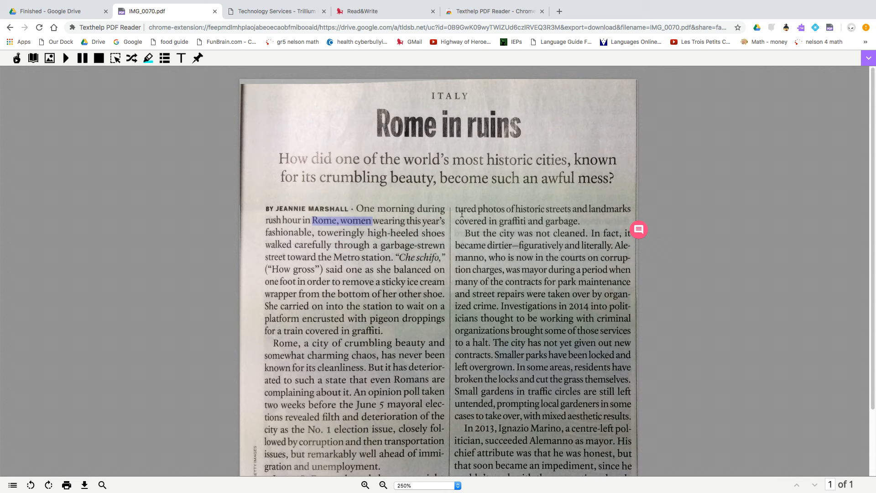
click(529, 256)
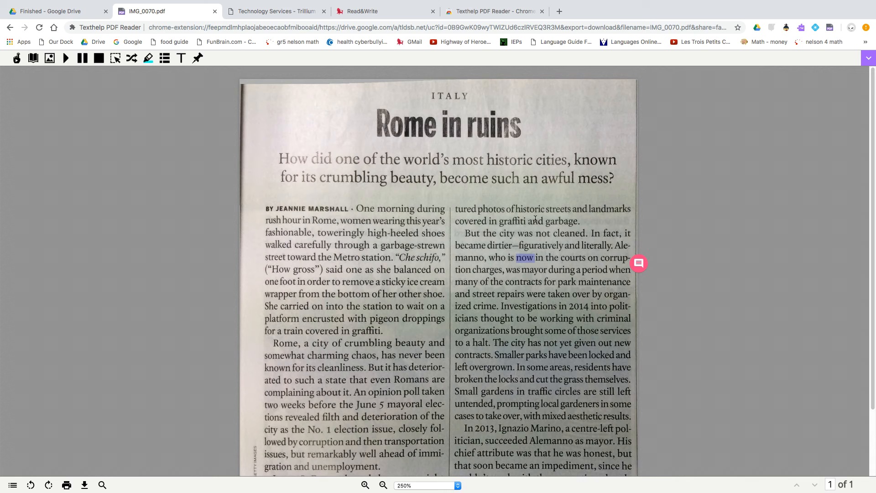
click(577, 221)
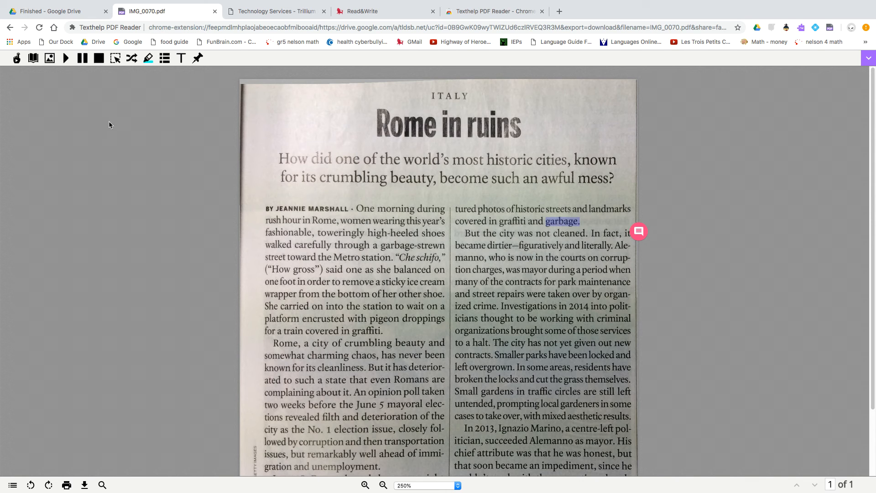
click(50, 58)
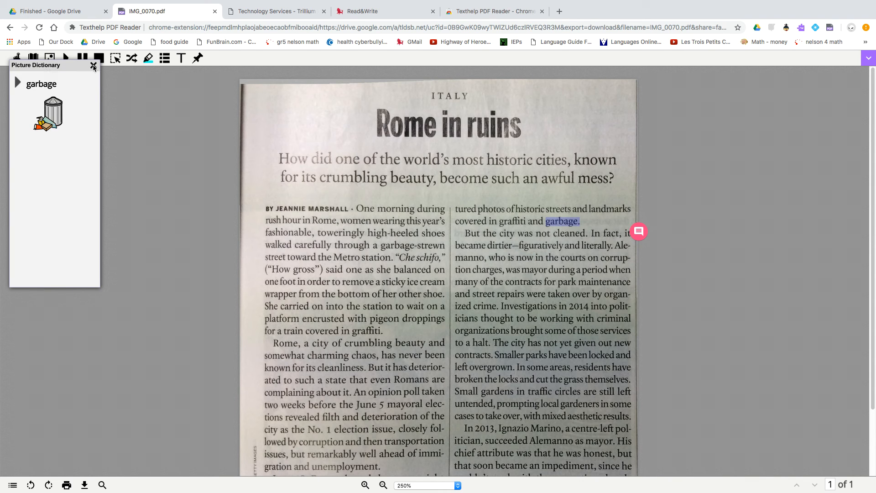
click(93, 65)
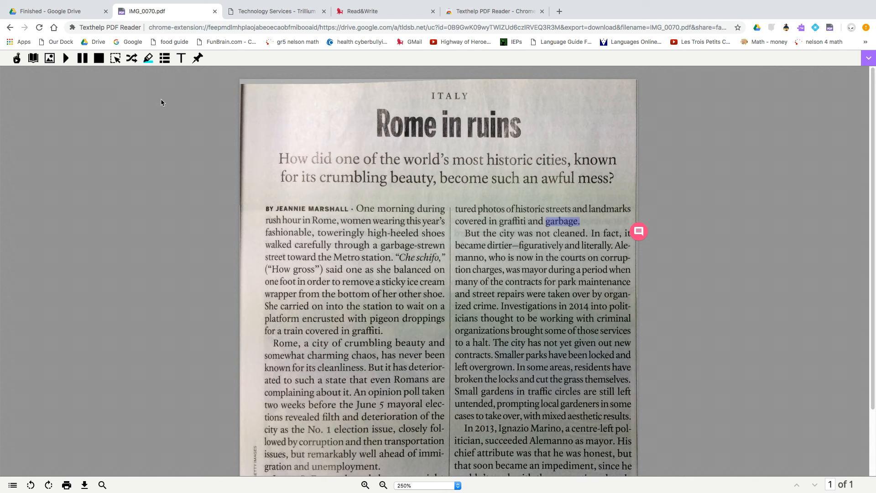
Step: Highlight "garbage." in yellow and "But the city was" in green in the article's second column
click(147, 64)
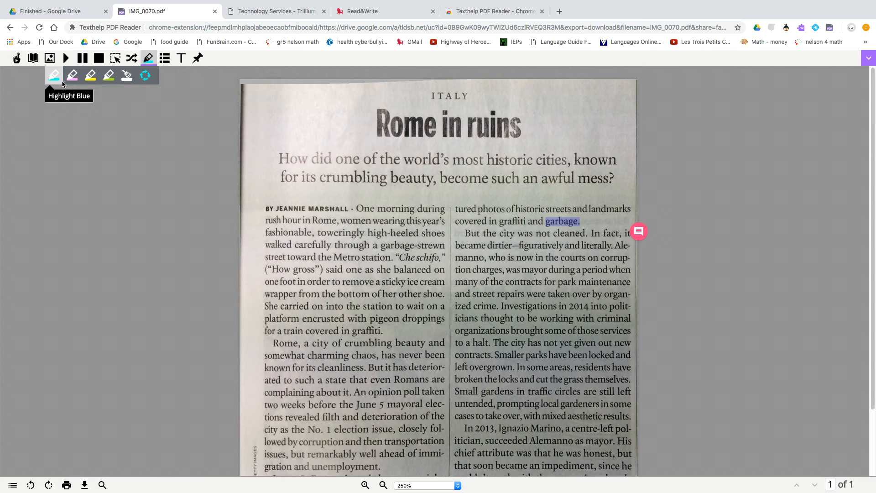
click(91, 76)
drag(532, 234, 465, 234)
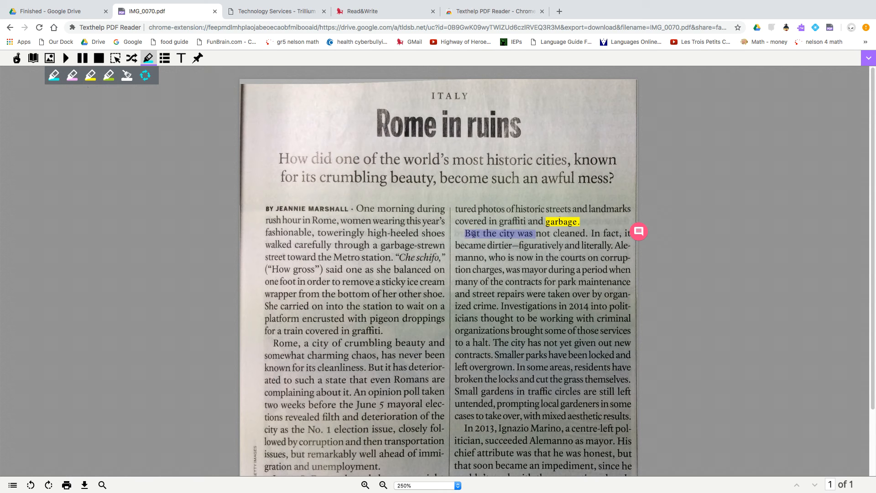
click(109, 75)
Step: Highlight "remove a sticky" in the article's first paragraph in yellow and leave no text selected
drag(406, 283, 357, 278)
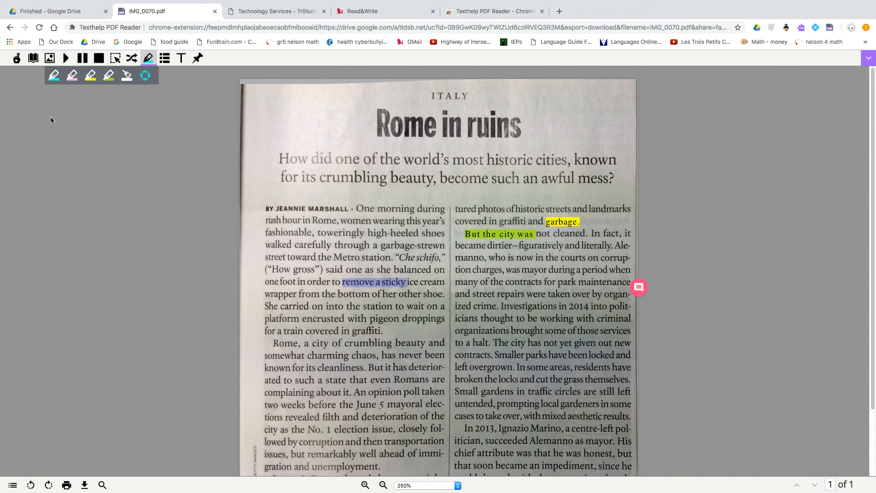
click(91, 76)
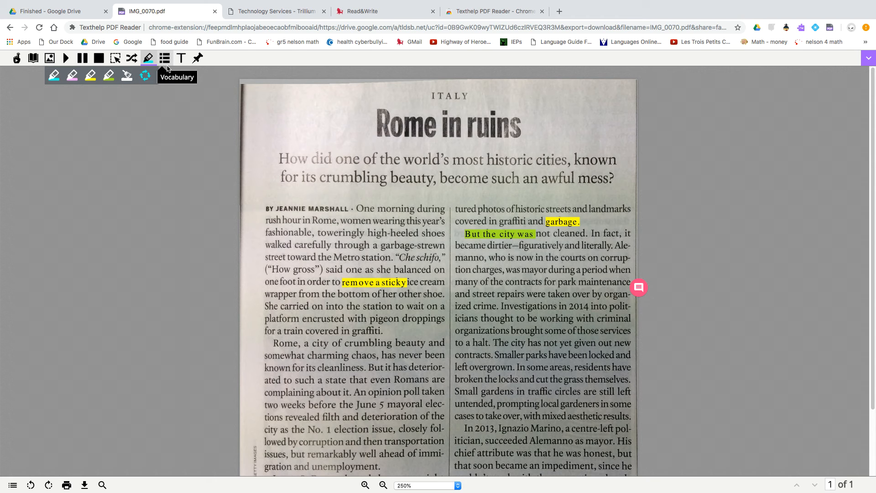
double_click(370, 172)
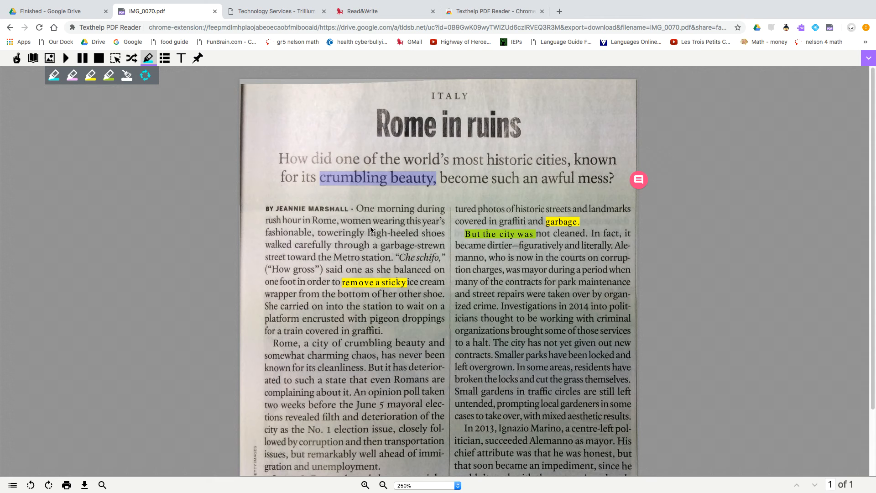
click(296, 193)
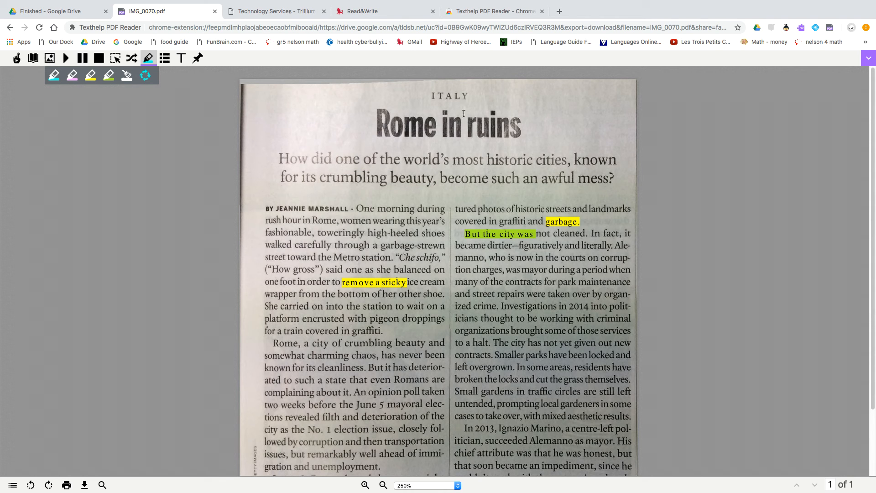
Step: Add a Typewriter note with the person's first name beside the "Rome in ruins" title and enlarge its text
click(181, 60)
click(539, 96)
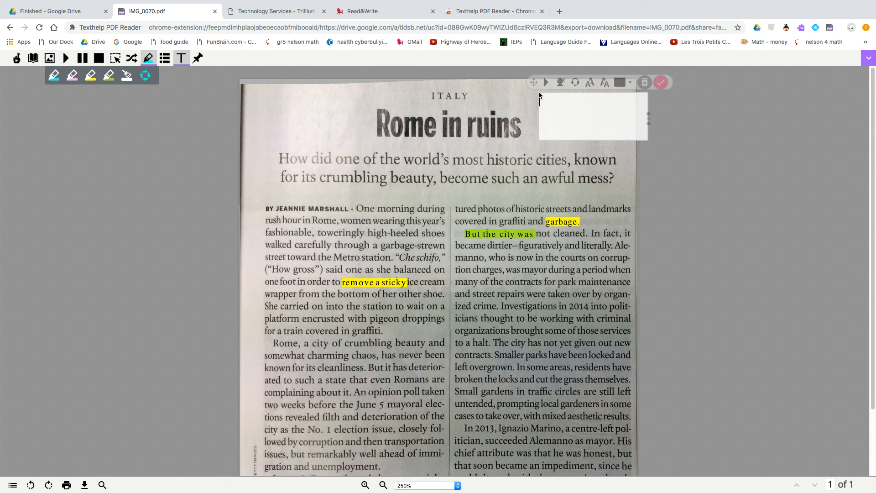
text(Mark)
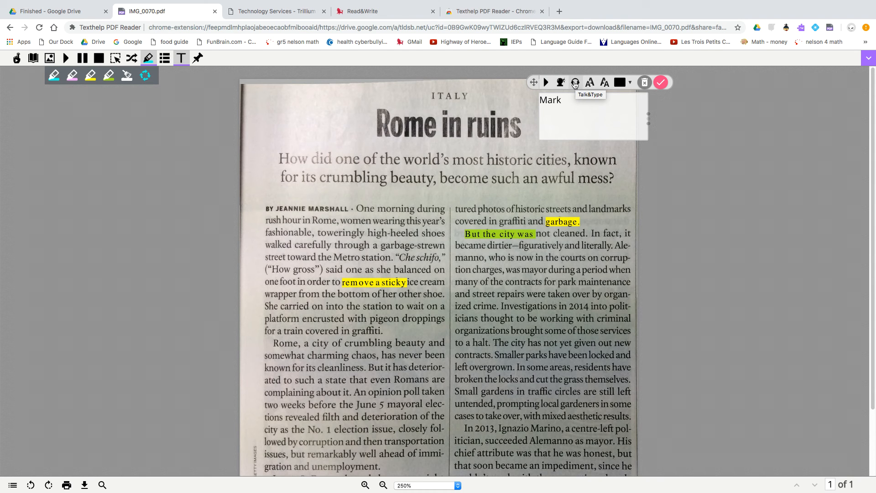
click(590, 83)
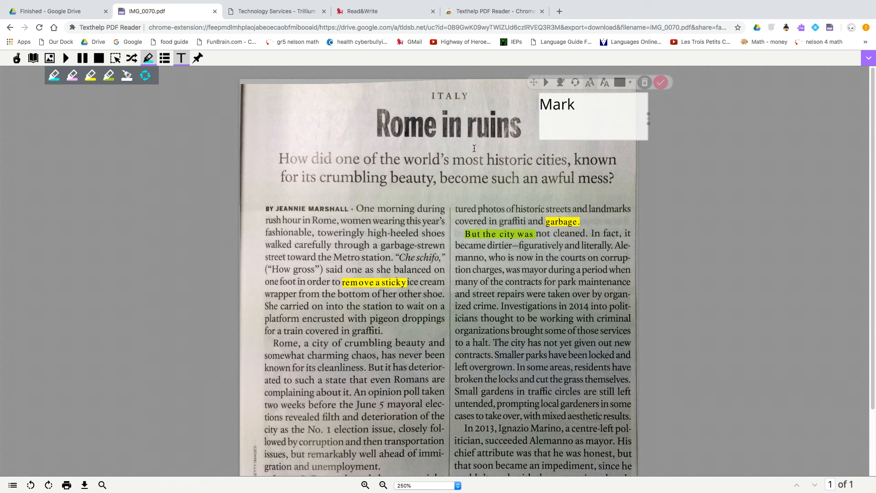
Step: Change the name note's text colour to red and save the note
drag(579, 103, 542, 105)
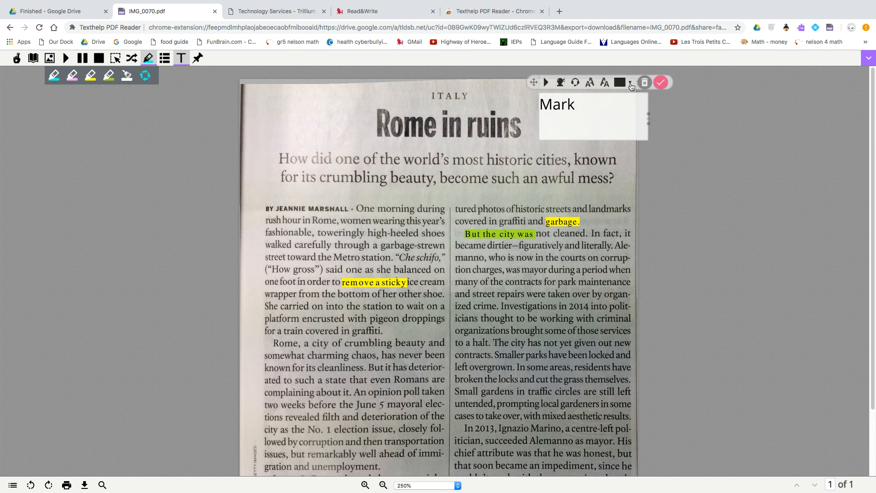
click(620, 82)
click(640, 112)
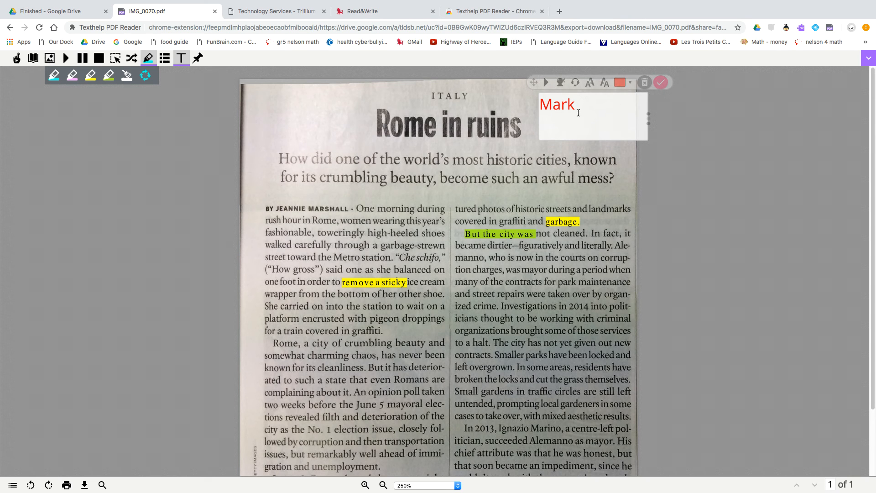
click(661, 83)
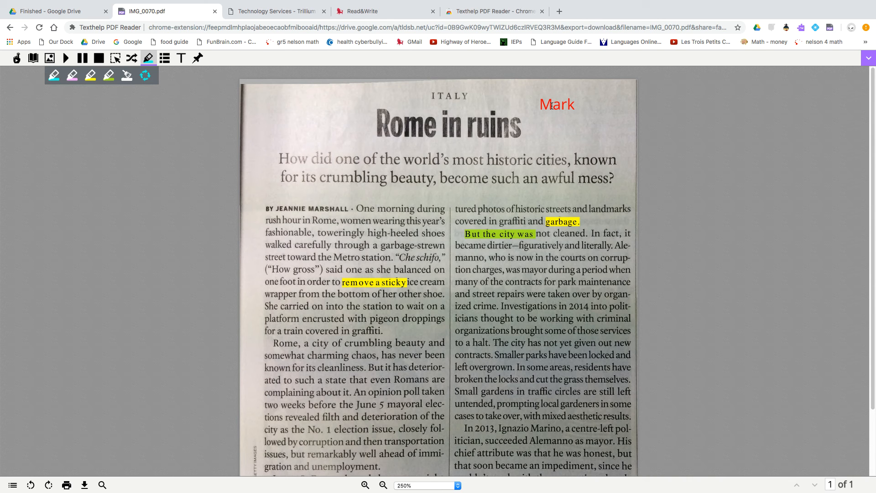
Step: Move the red name note slightly to the right on the page and put away the highlighter colours
click(552, 106)
mouse_move(536, 84)
mouse_down()
mouse_move(526, 130)
mouse_move(561, 109)
mouse_move(551, 89)
mouse_up()
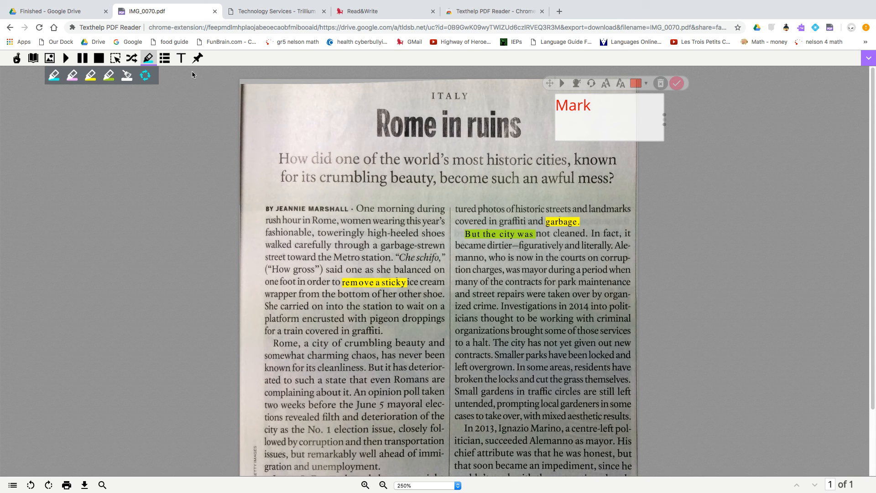
click(179, 58)
click(179, 58)
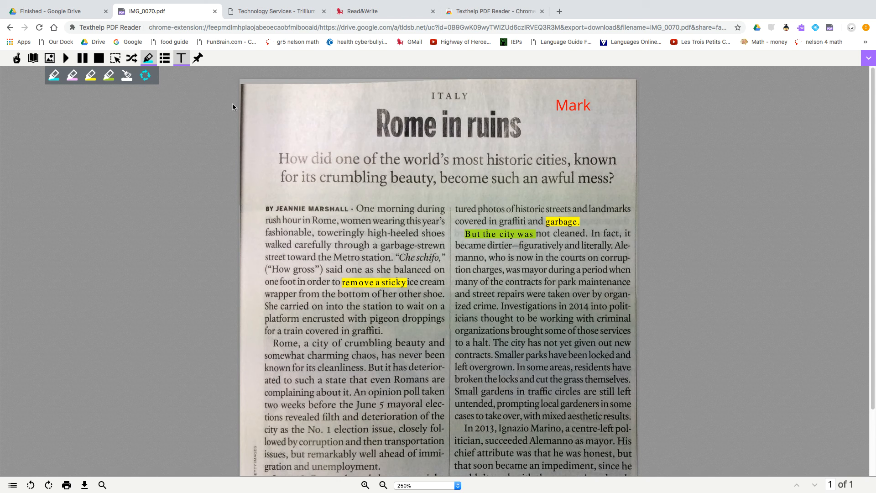
click(149, 58)
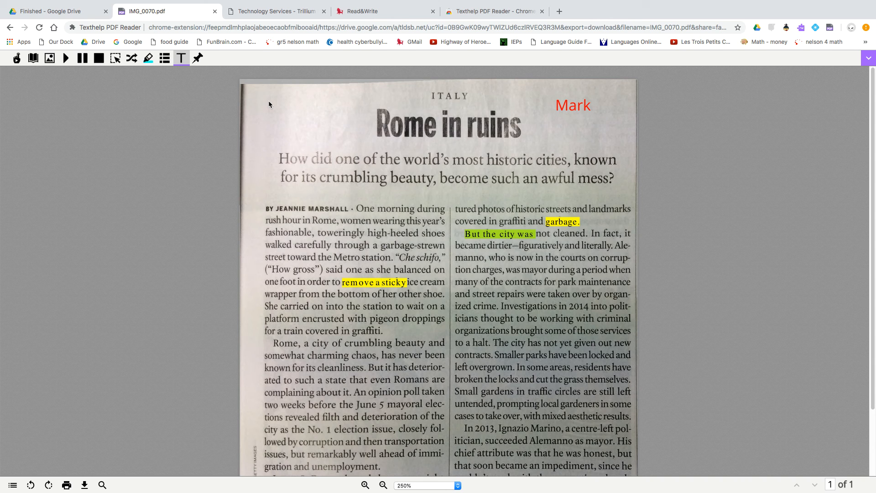
Step: Try to start another Typewriter note just above the two-line subheading
click(181, 58)
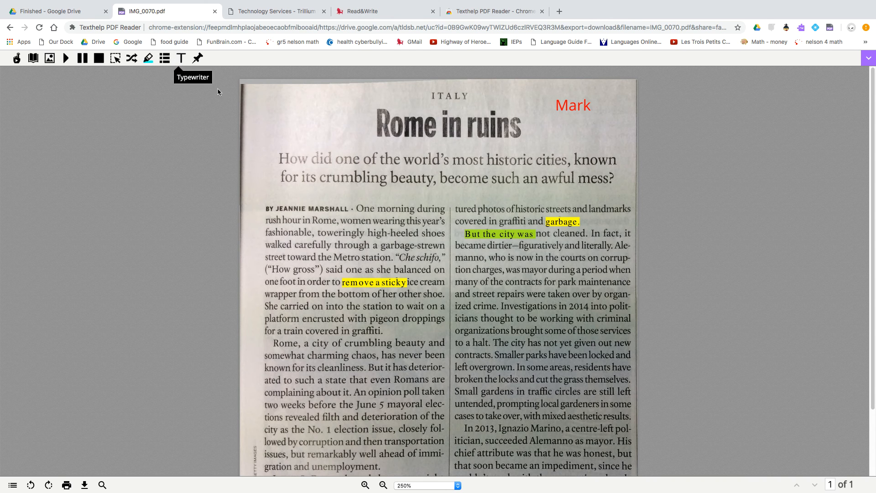
click(181, 61)
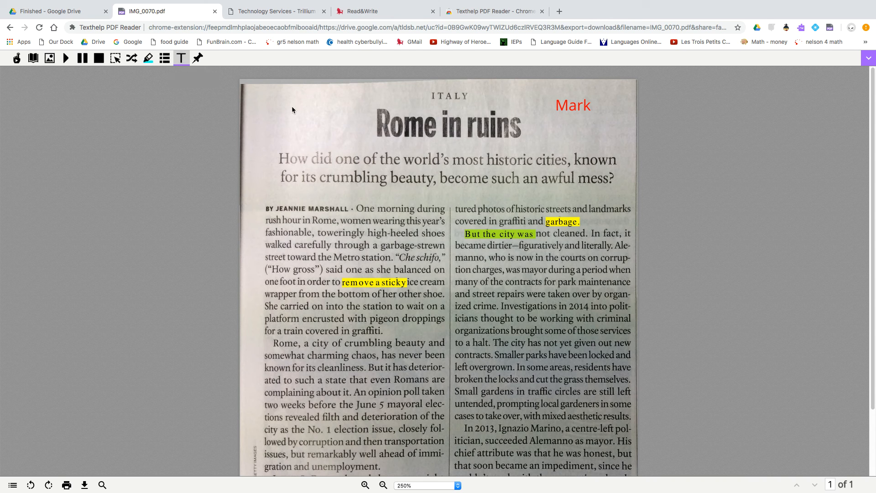
drag(315, 155, 436, 179)
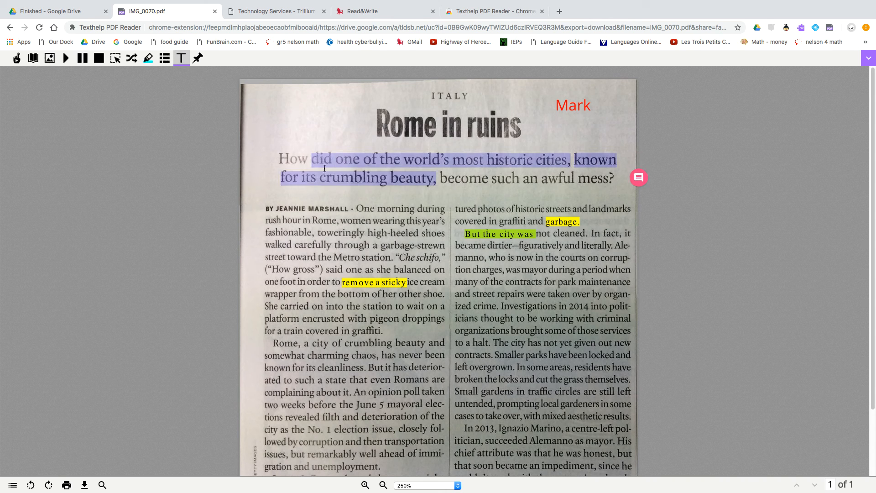
click(310, 139)
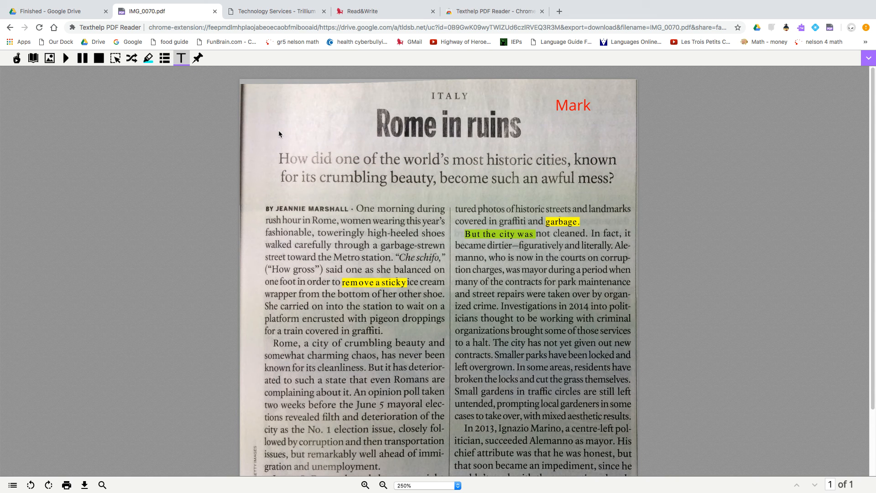
click(181, 61)
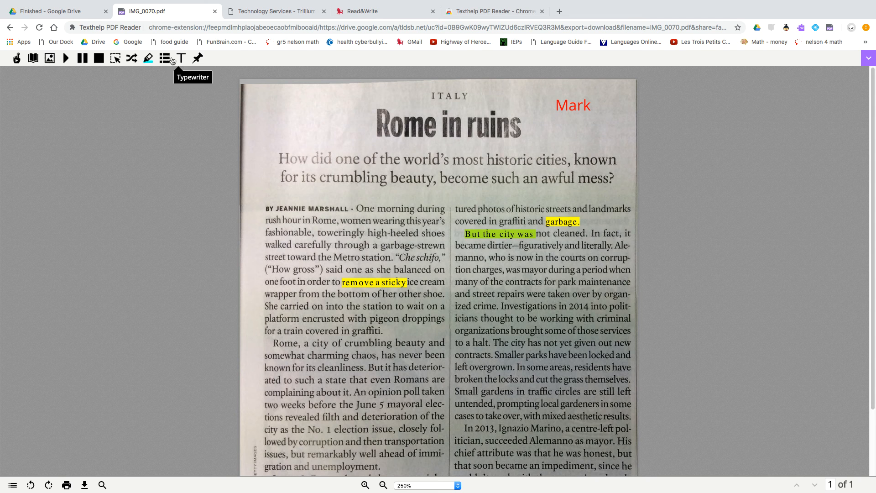
Step: Reload the PDF and add a Typewriter note reading "type my answer here" to the left of the article title
click(39, 28)
click(181, 58)
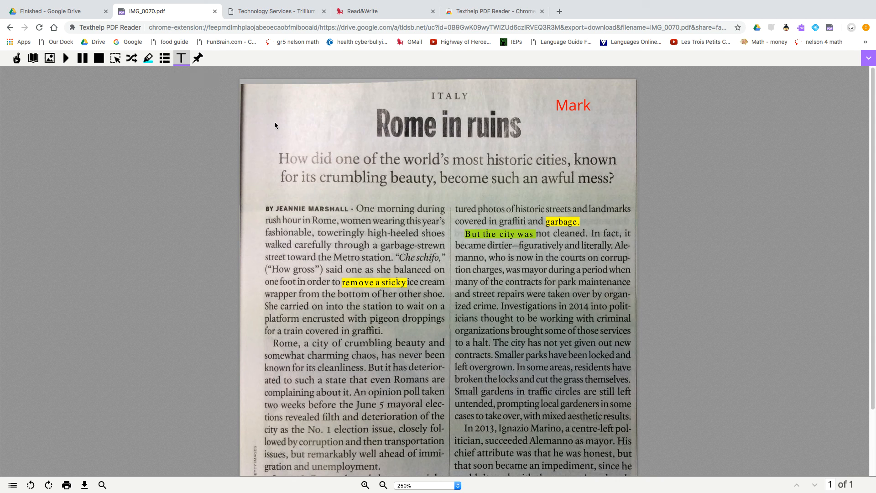
click(275, 126)
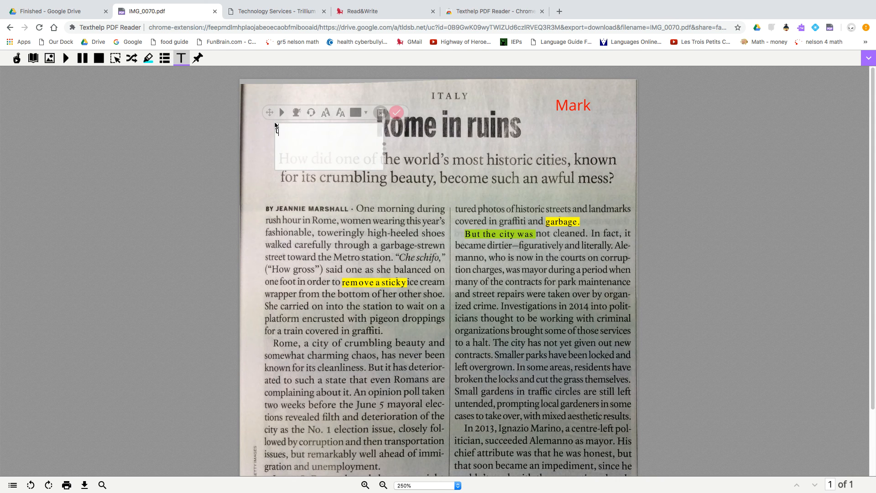
text(type my a)
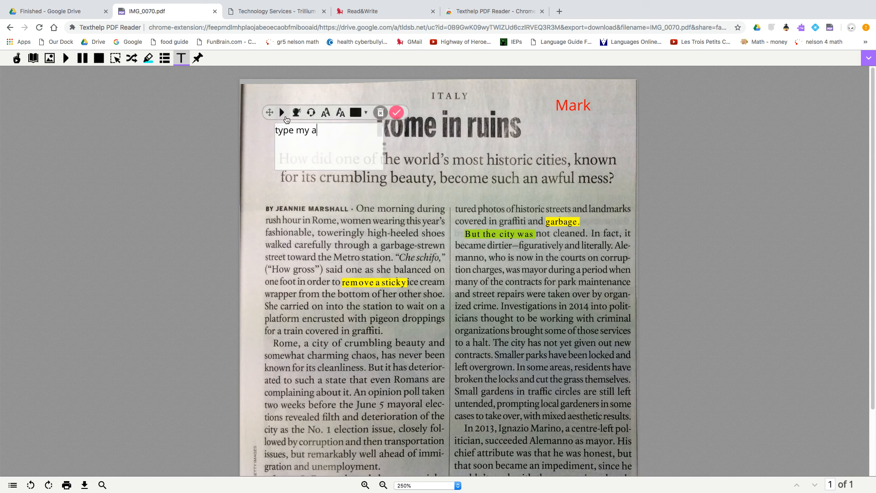
text(nswer here)
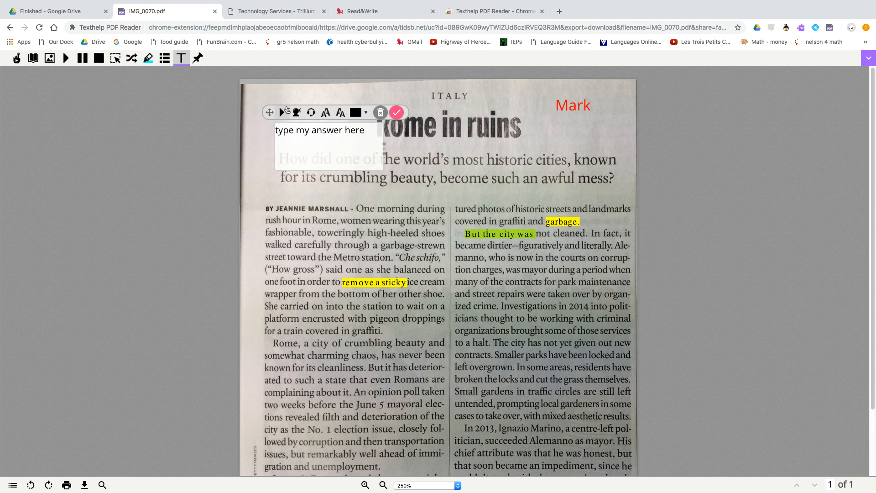
Step: Colour the "type my answer here" note red and move it down over the body text between the two columns
drag(365, 130, 278, 130)
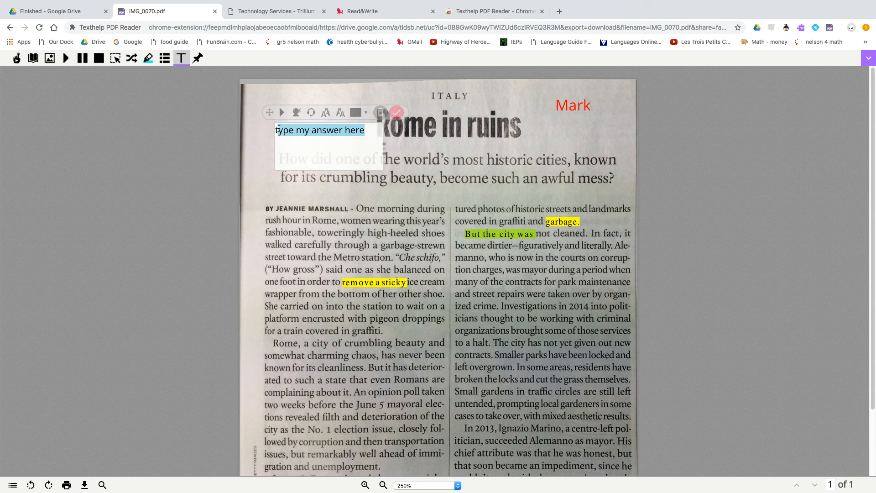
click(359, 113)
click(364, 139)
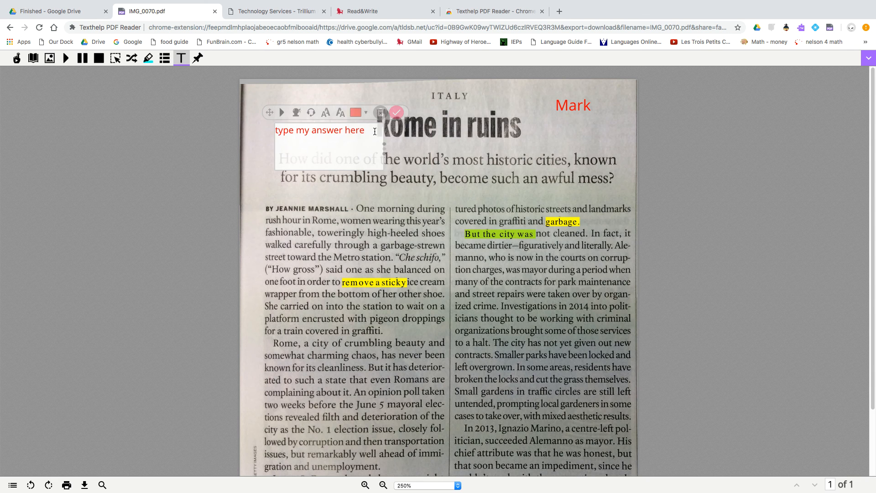
click(303, 127)
drag(275, 138, 391, 324)
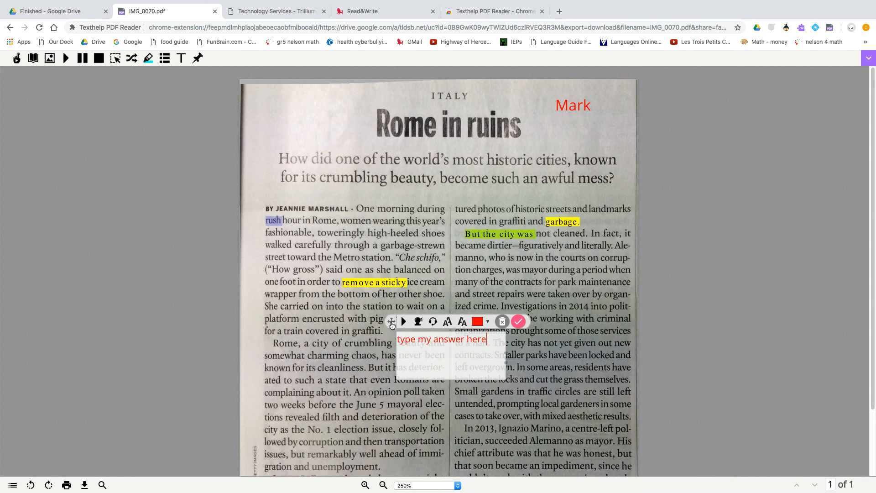
Step: Move the red "type my answer here" note from the body text up to the blank space left of the article title
click(342, 122)
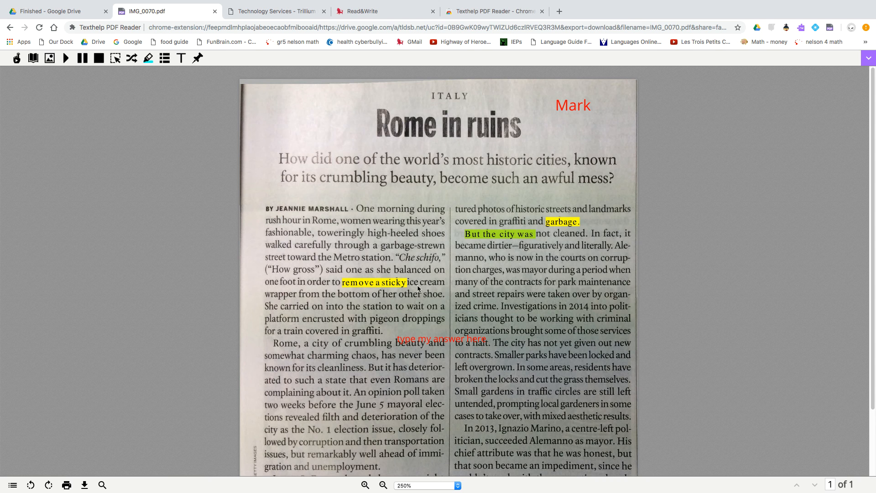
click(451, 338)
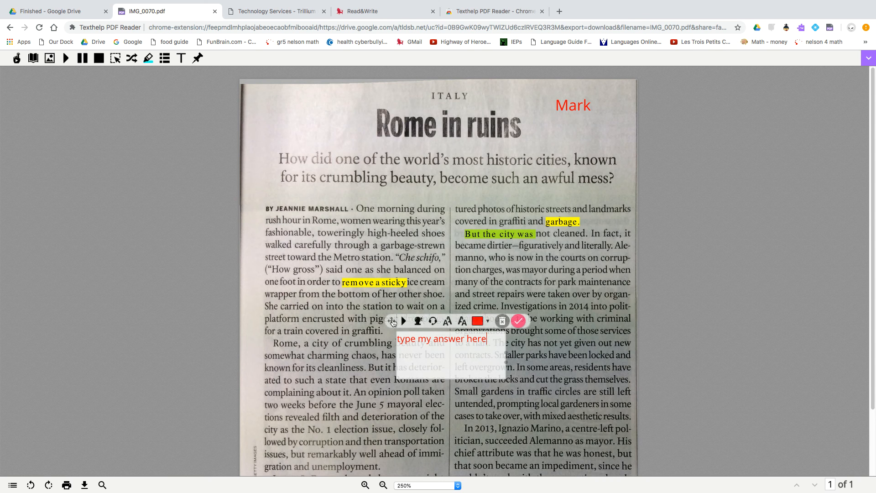
drag(391, 321, 274, 114)
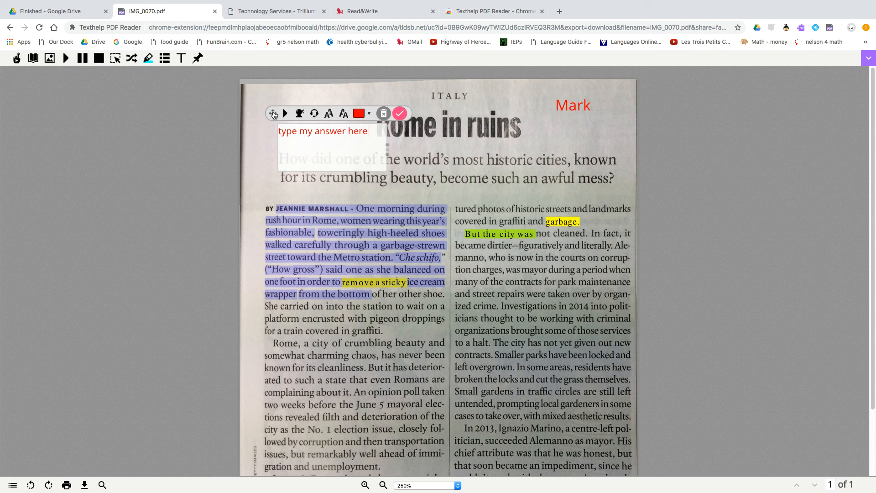
click(315, 95)
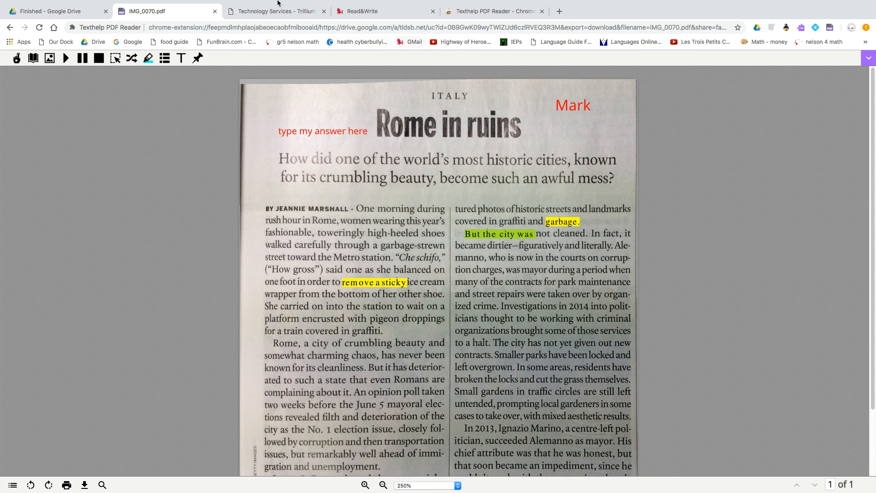
Step: Close the annotated IMG_0070.pdf and open My Drive from the Our Dock intranet page
click(215, 11)
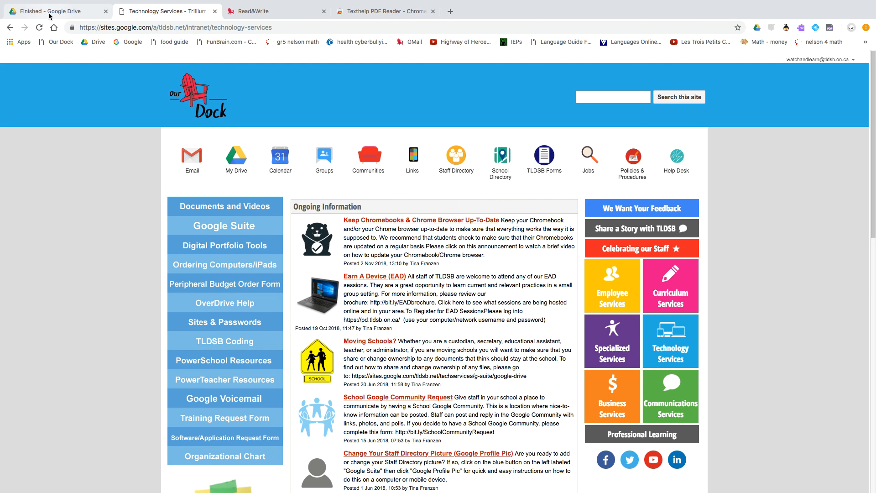
click(229, 155)
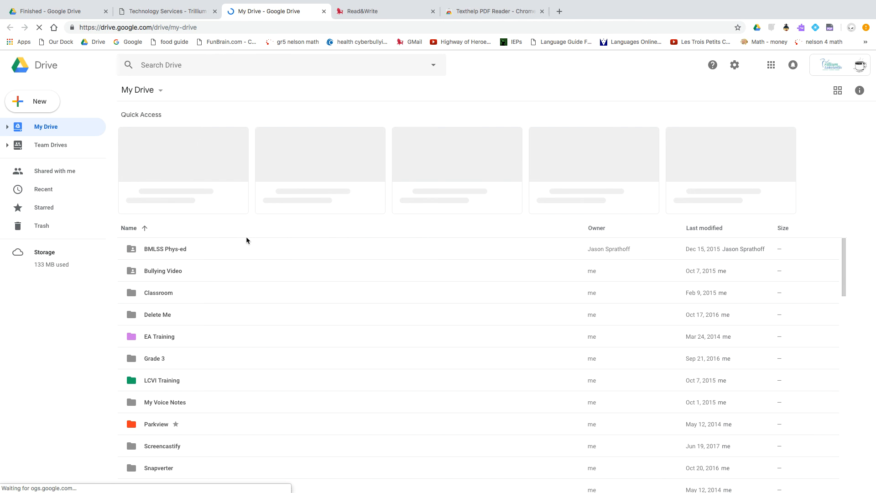
click(152, 468)
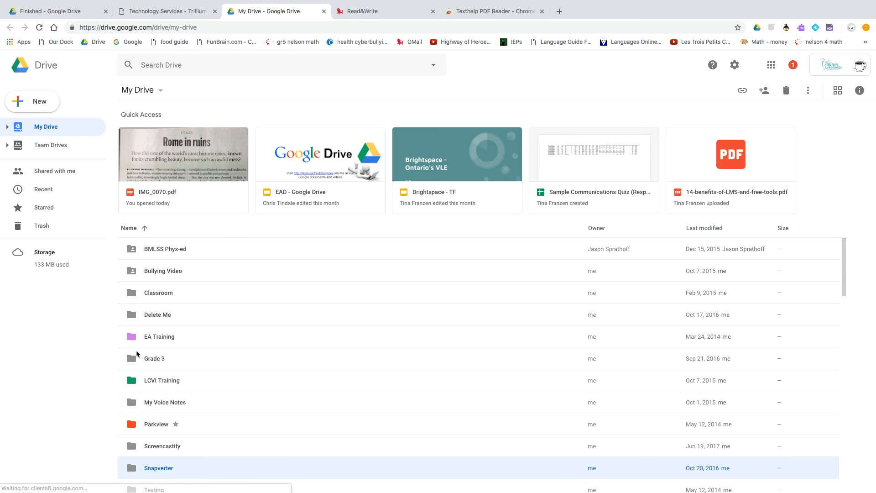
Step: Preview IMG_0070.pdf from Drive's Quick Access and open it with Read&Write for Google Chrome
double_click(187, 162)
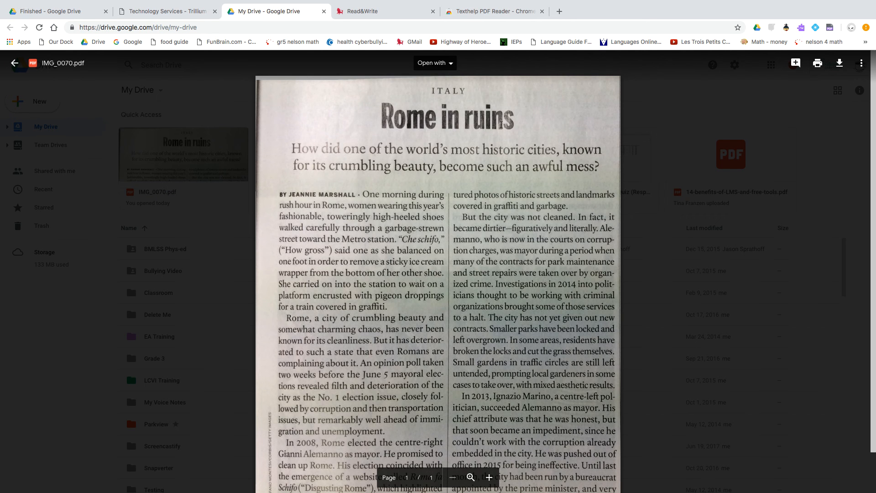
click(449, 63)
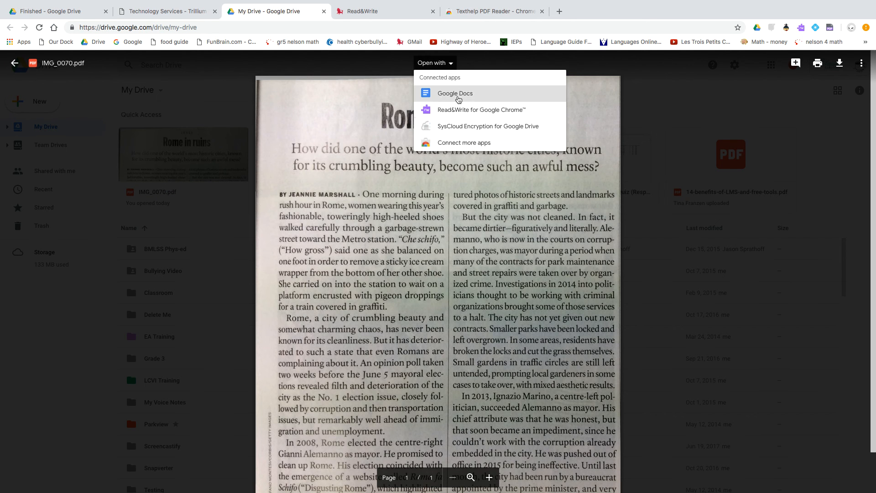
click(458, 110)
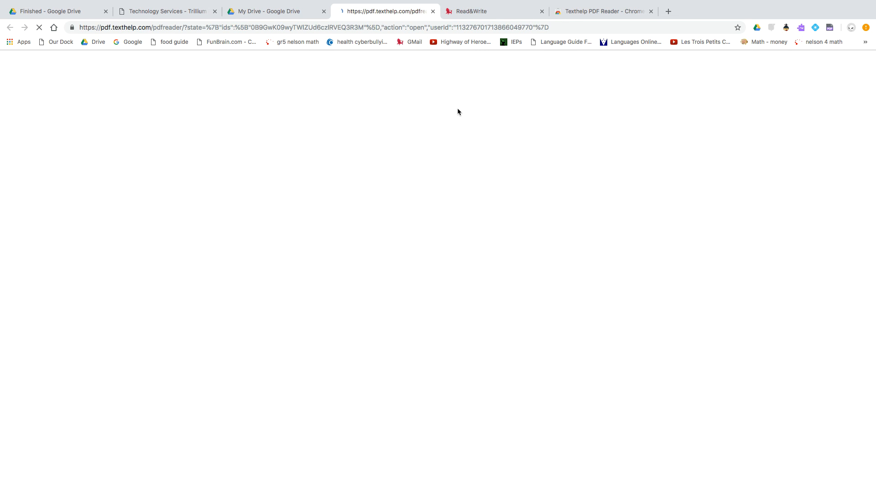